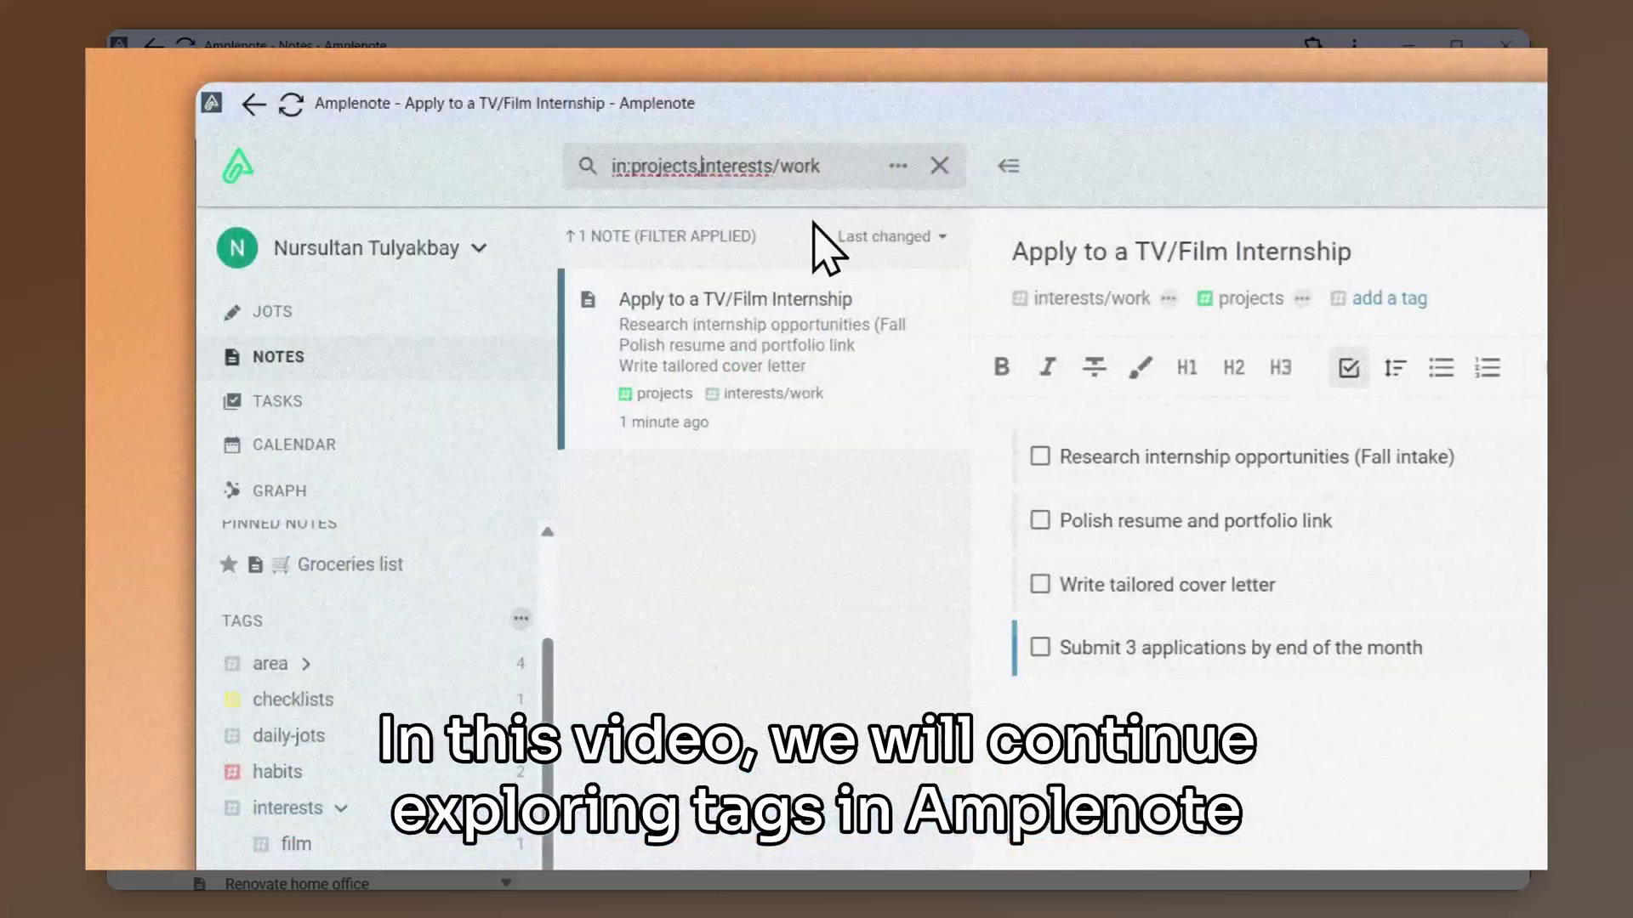
Rename the projects-without-interests/work shortcut to a kite emoji followed by 'Non-work projects'.
type("^")
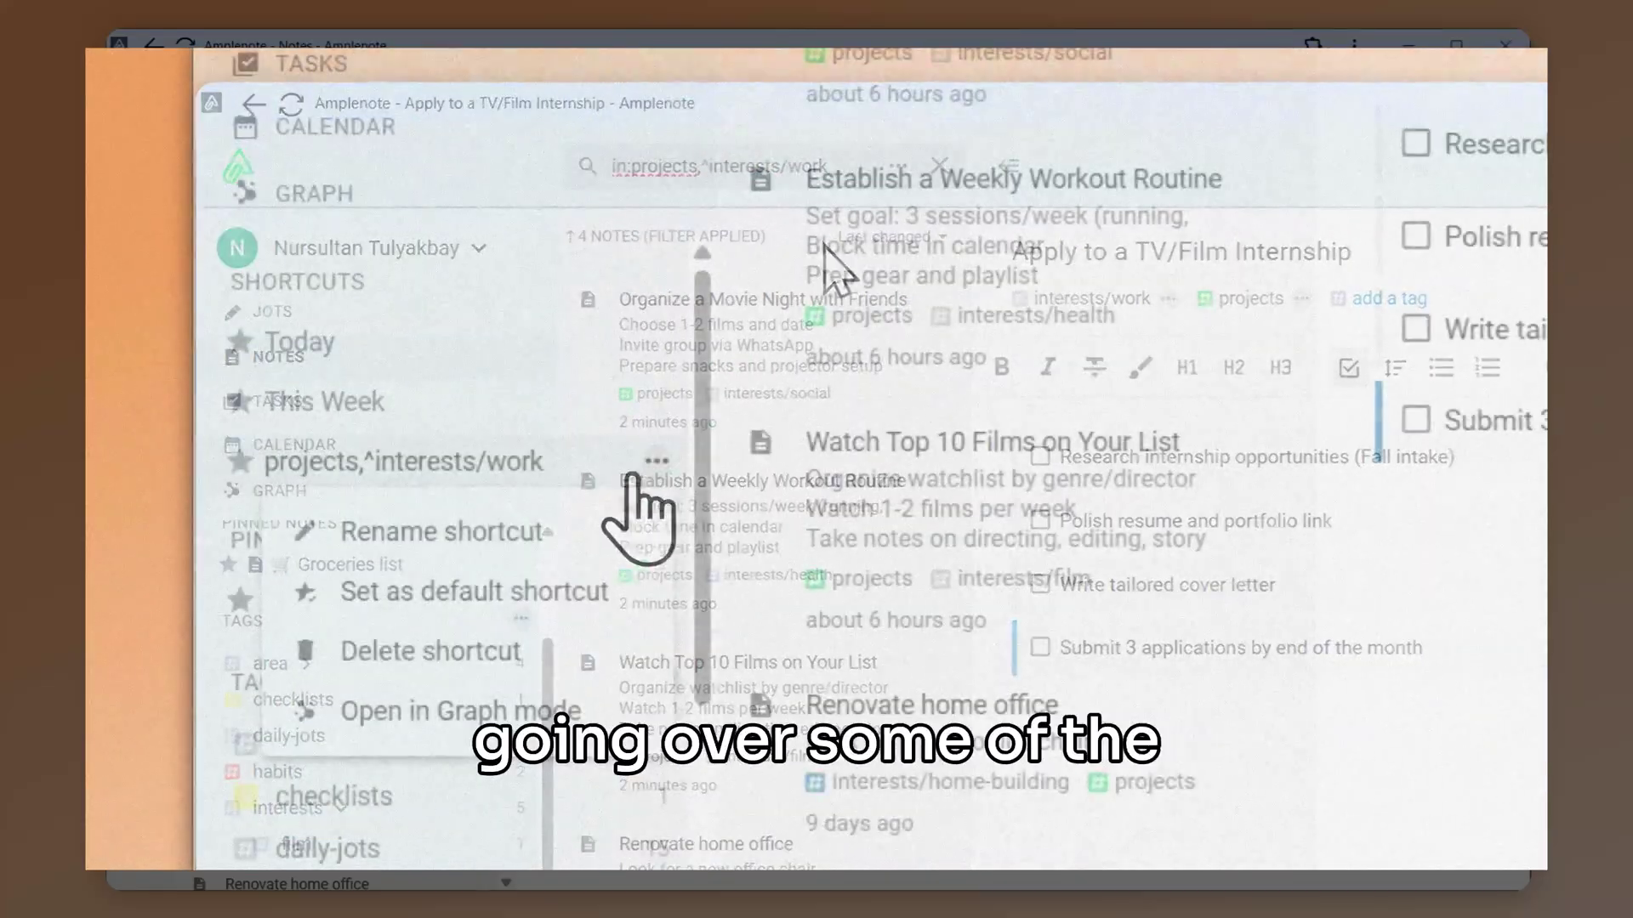
left_click(551, 541)
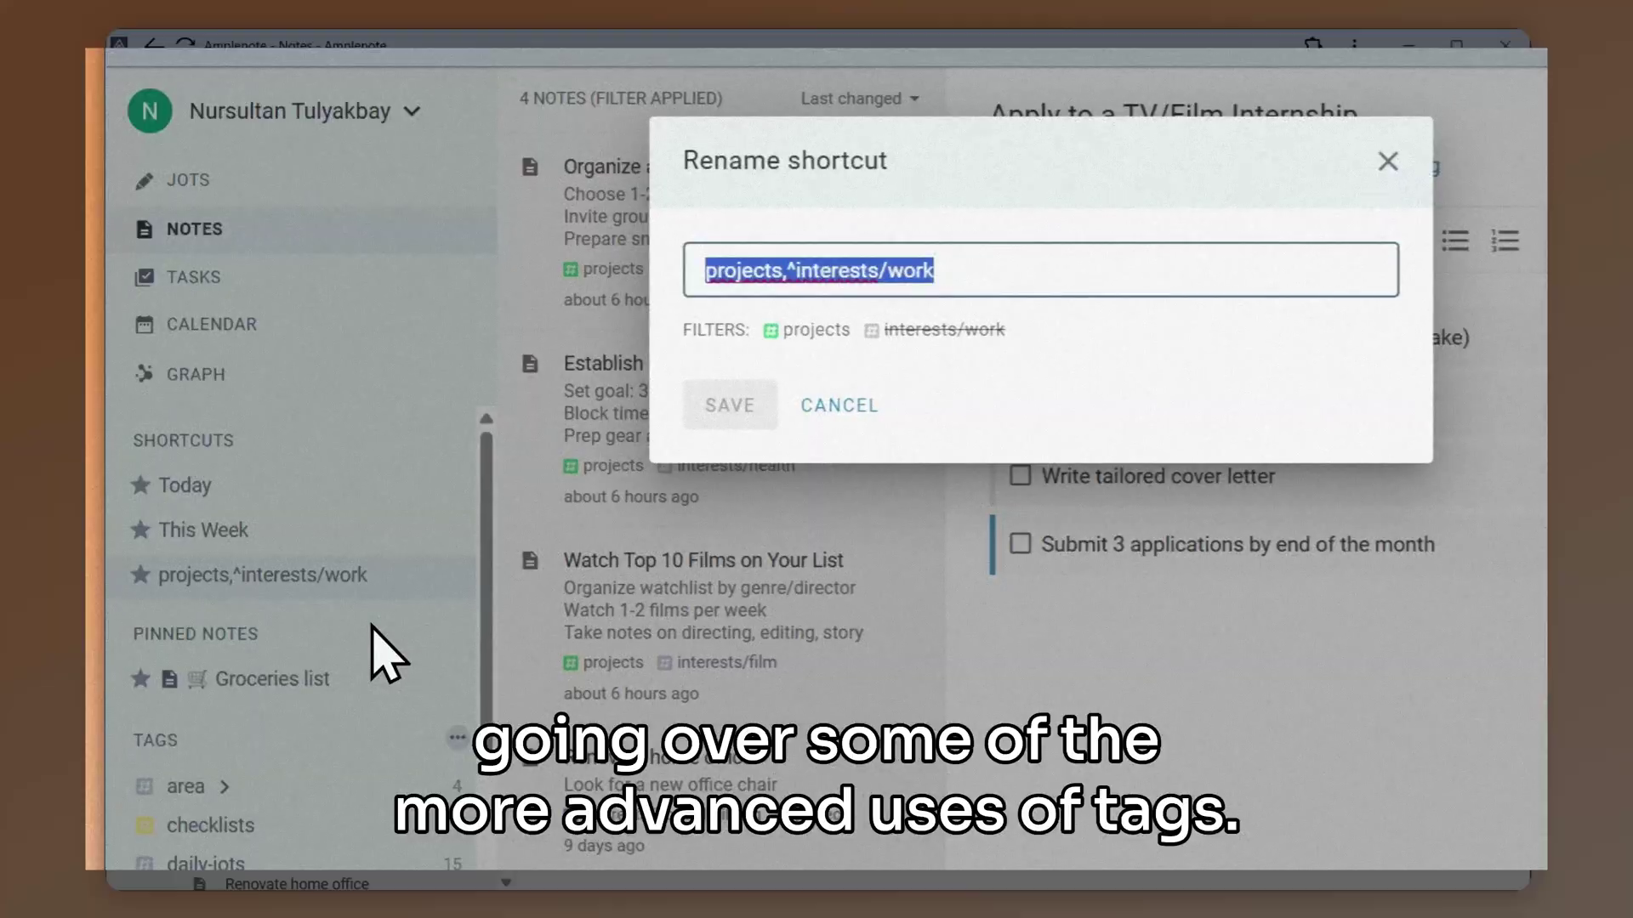
type("🪁")
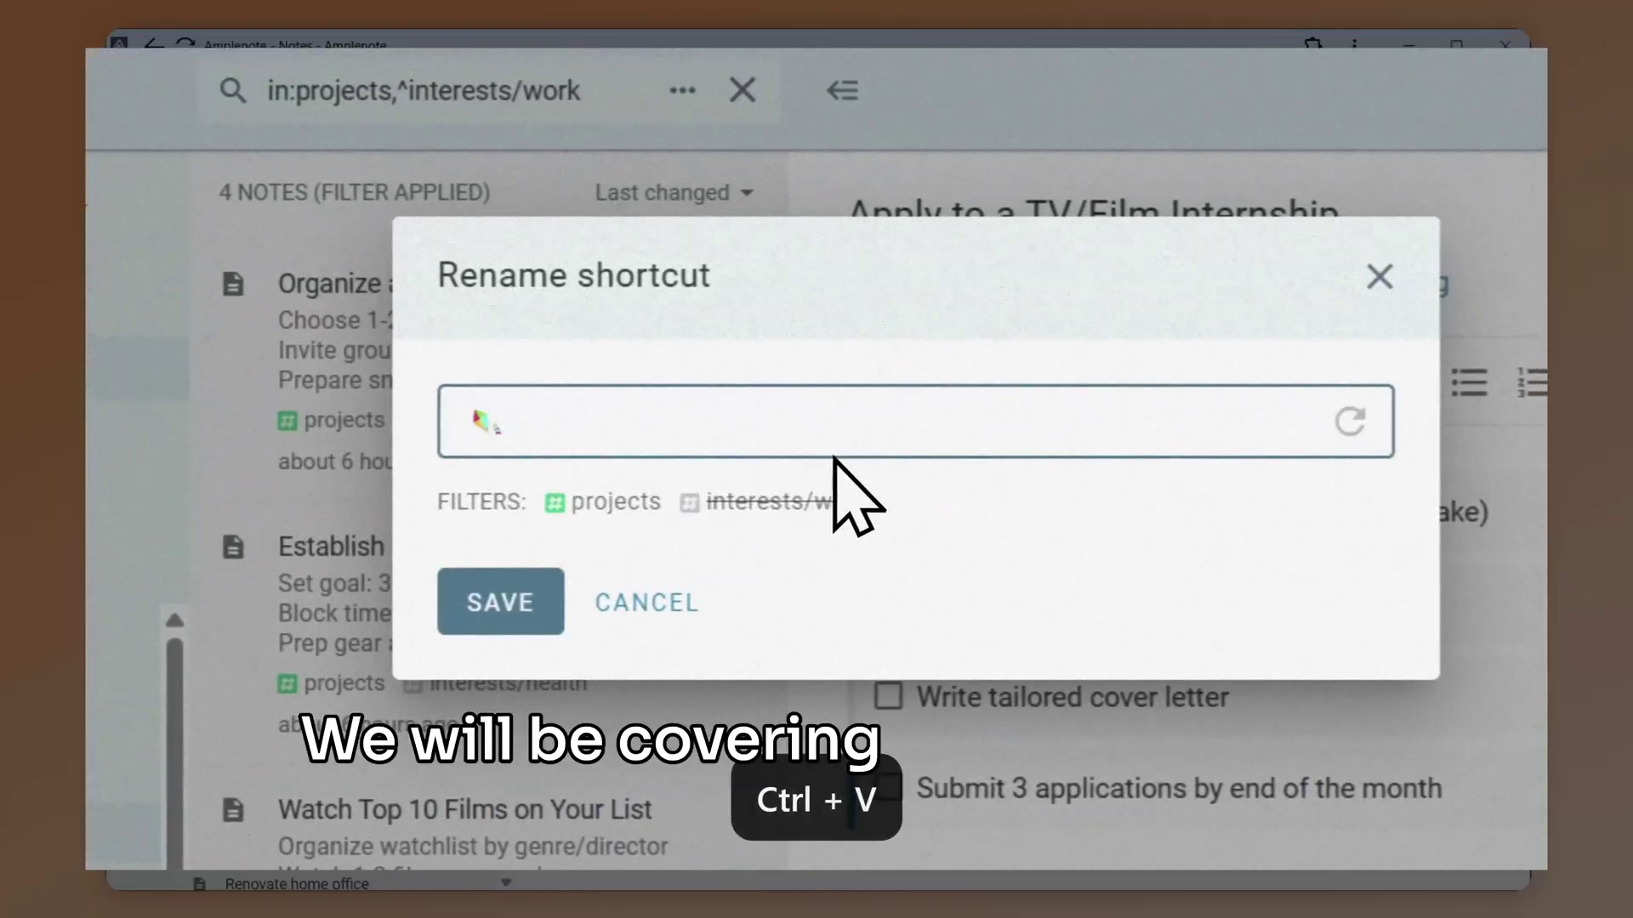
type("Non-work projects")
key("Return")
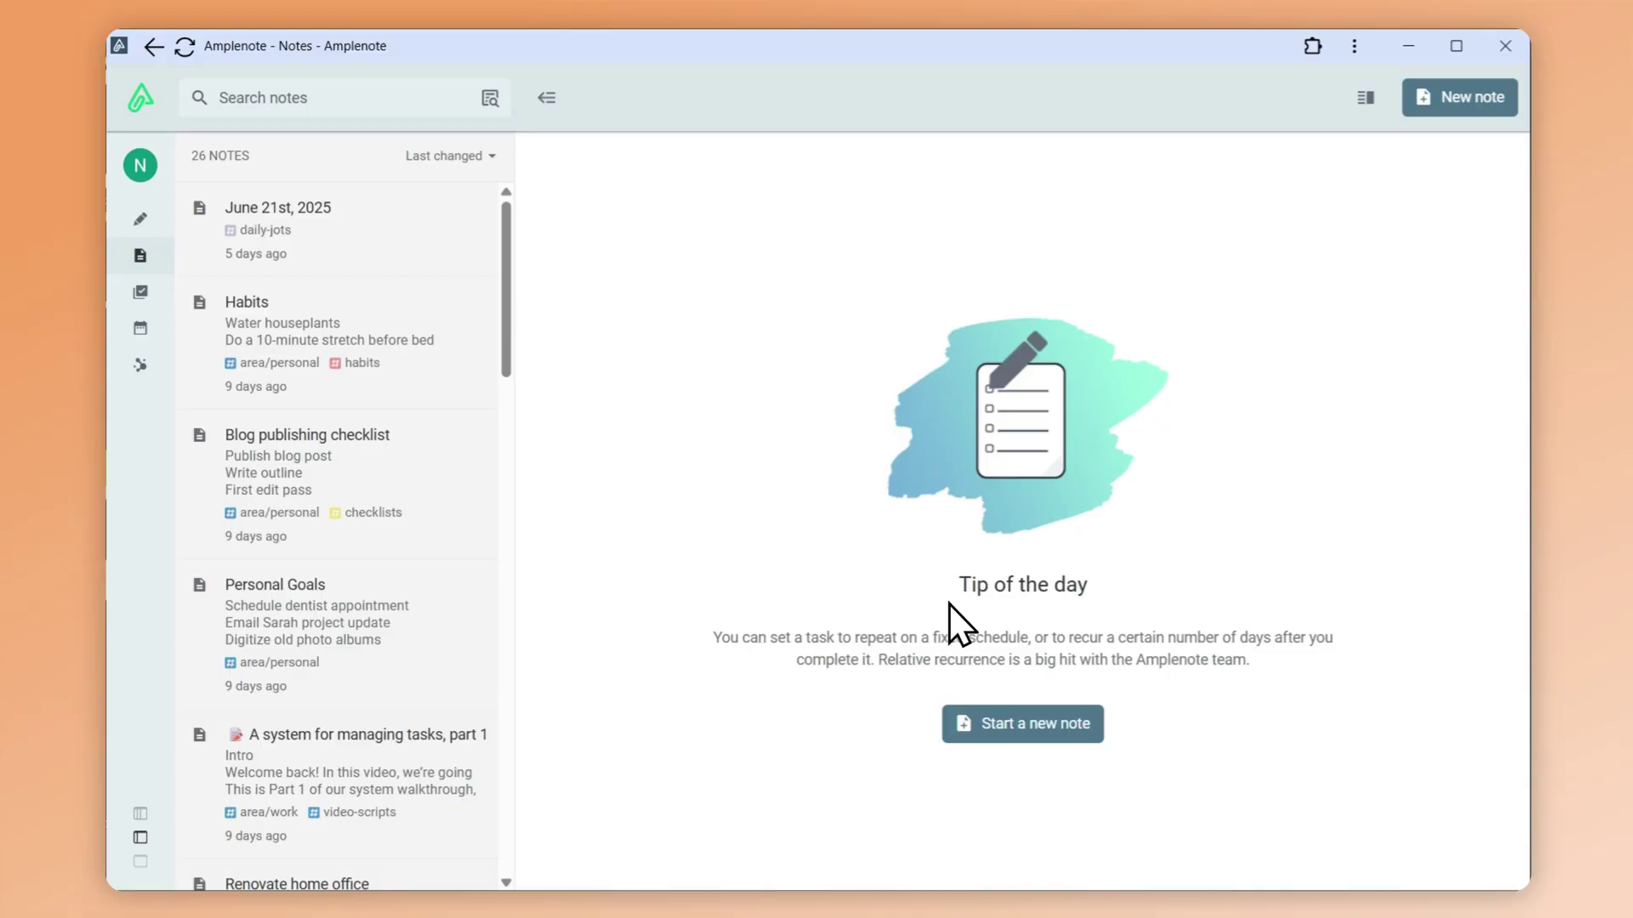
With the sidebar widened, create the nested tag my/folder/hierarchy/here.
key("alt+bracketright")
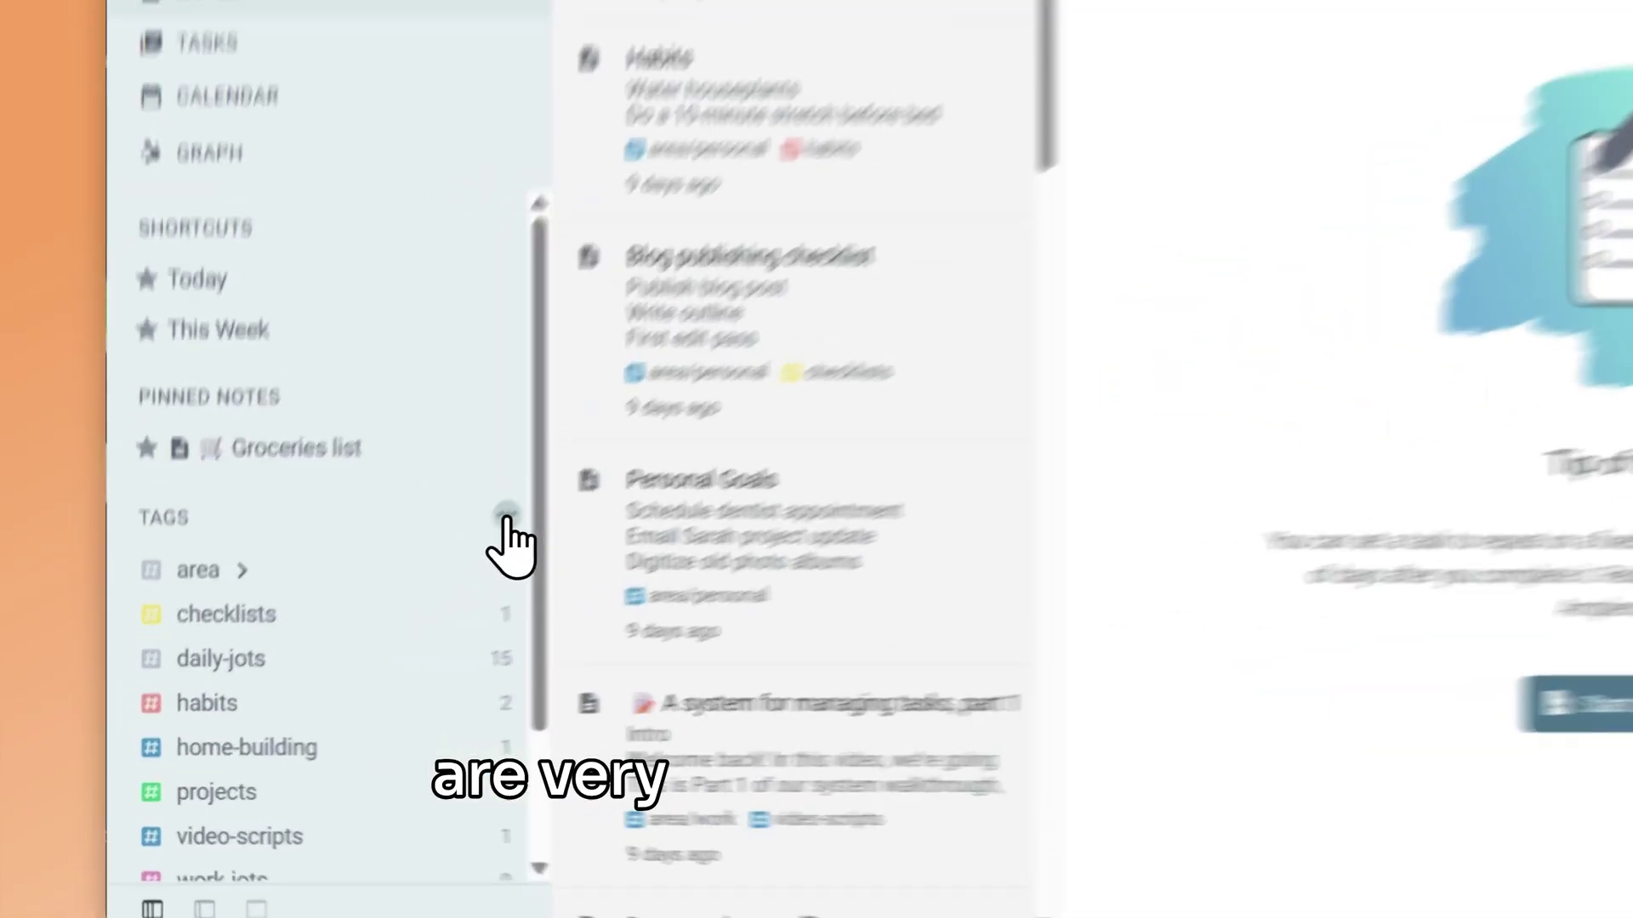
left_click(375, 608)
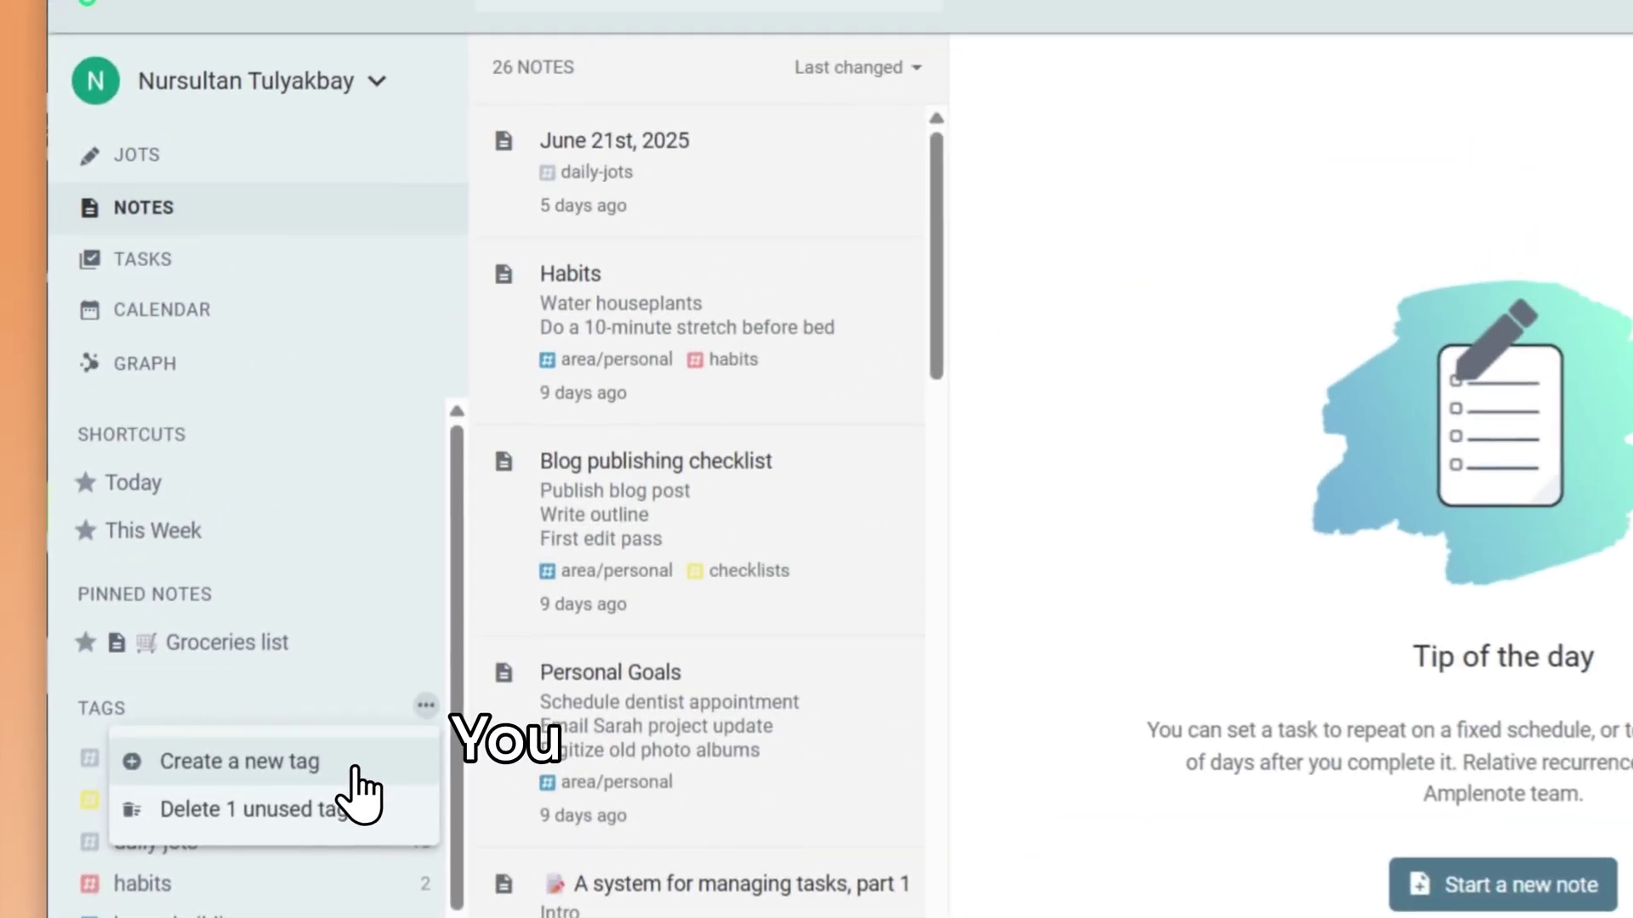
left_click(353, 770)
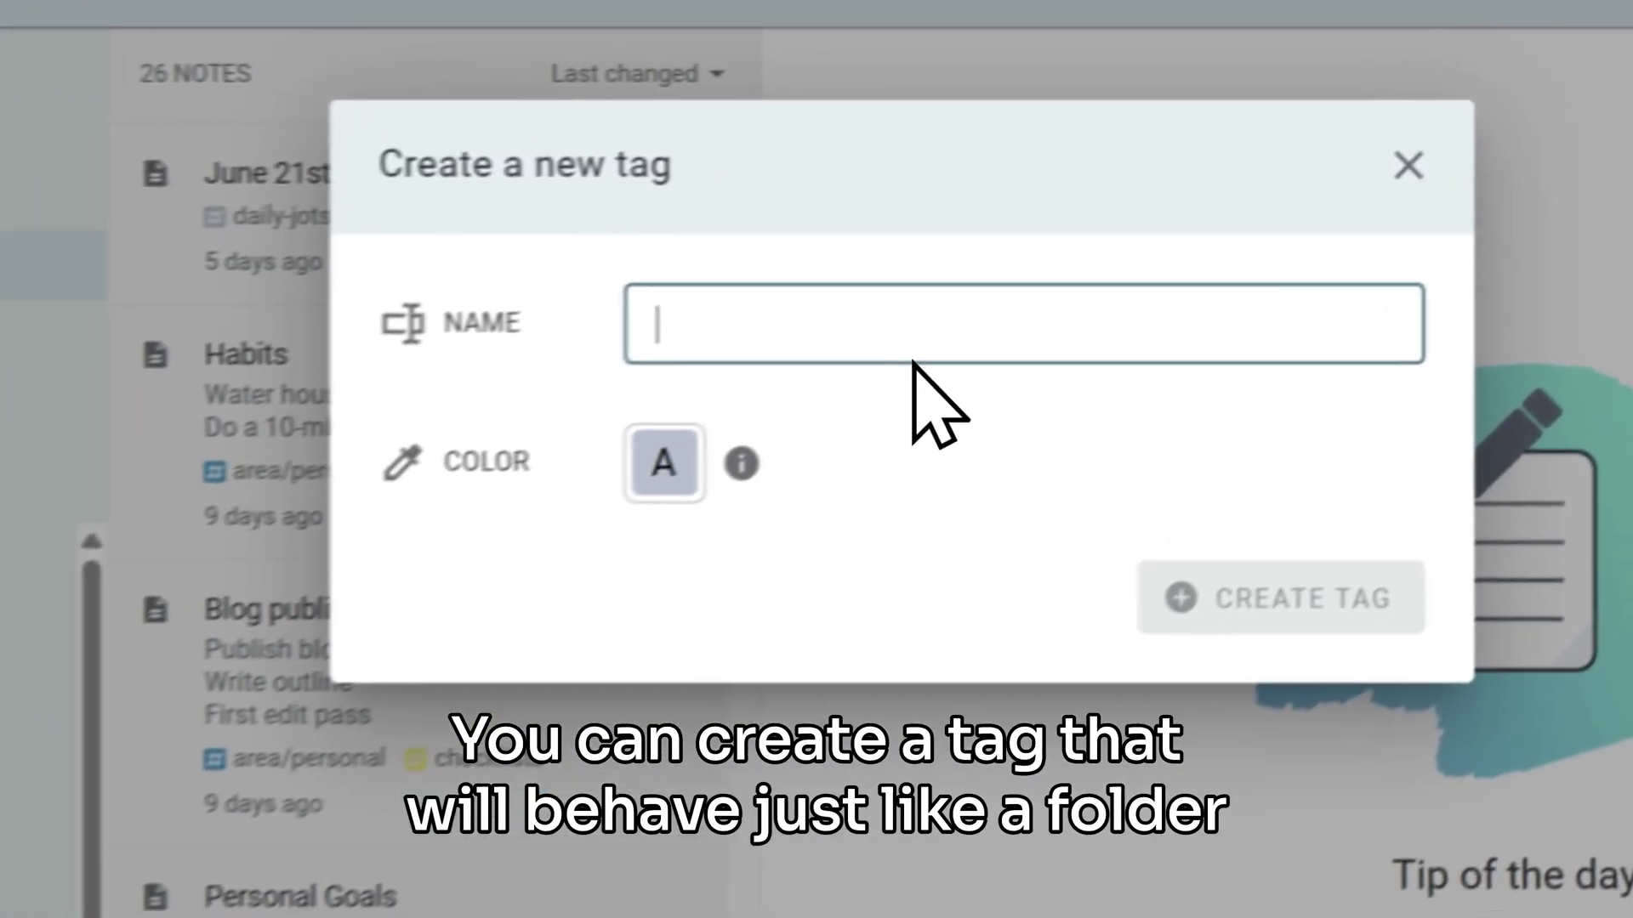
type("my/folder/hierarchy/here")
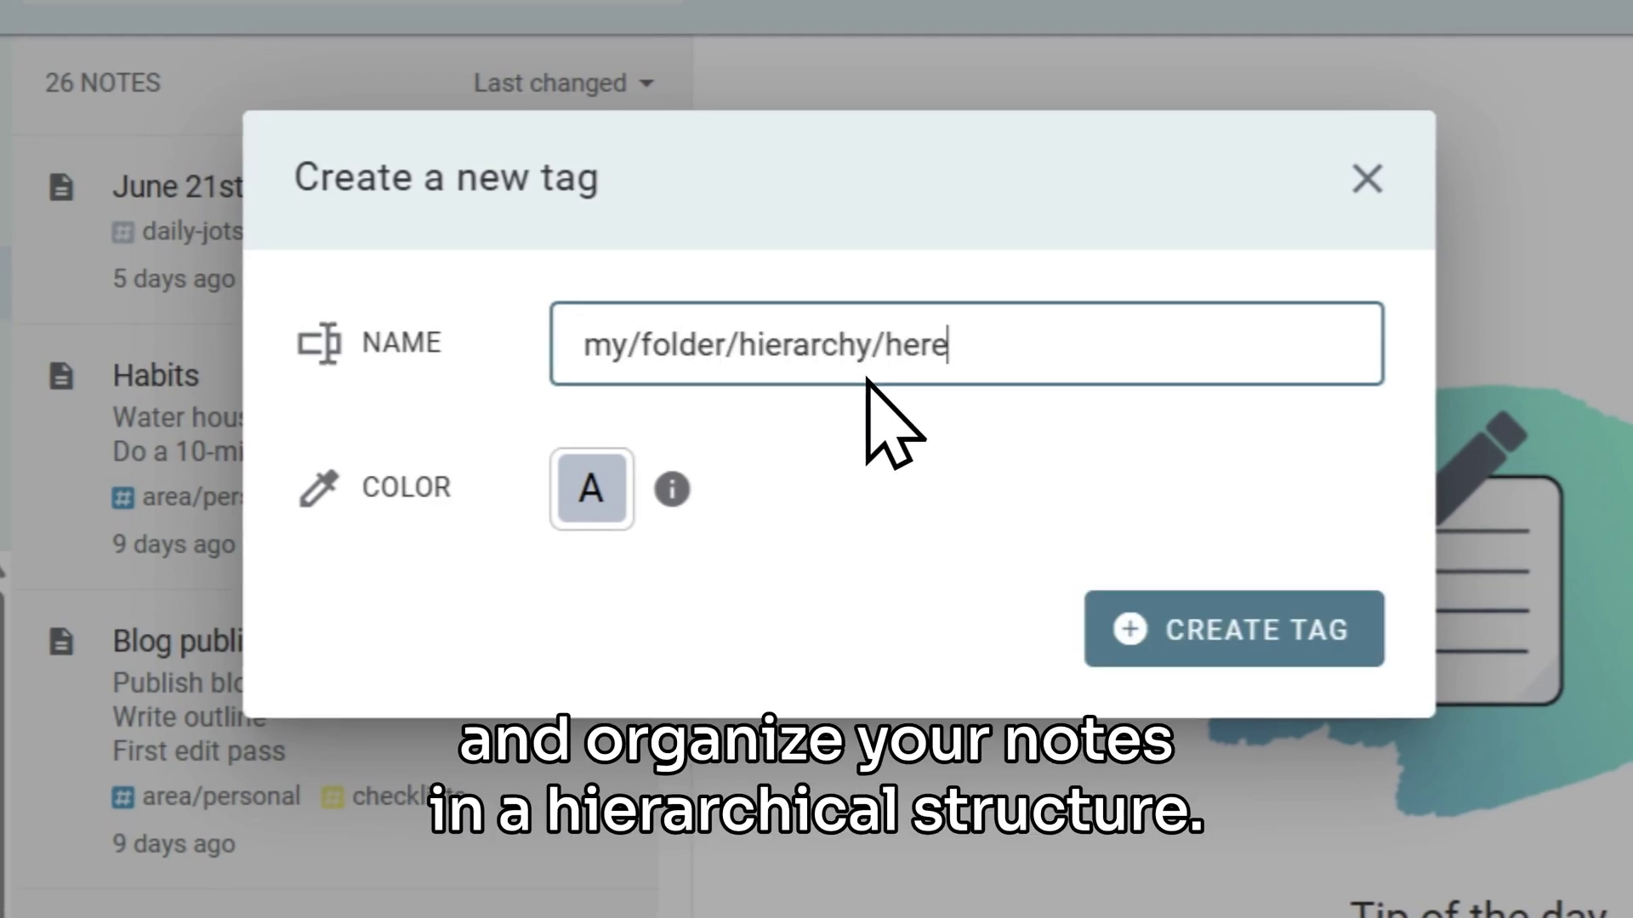
left_click(1249, 653)
Unfold my, folder and hierarchy in the tag list to reveal here.
left_click(191, 685)
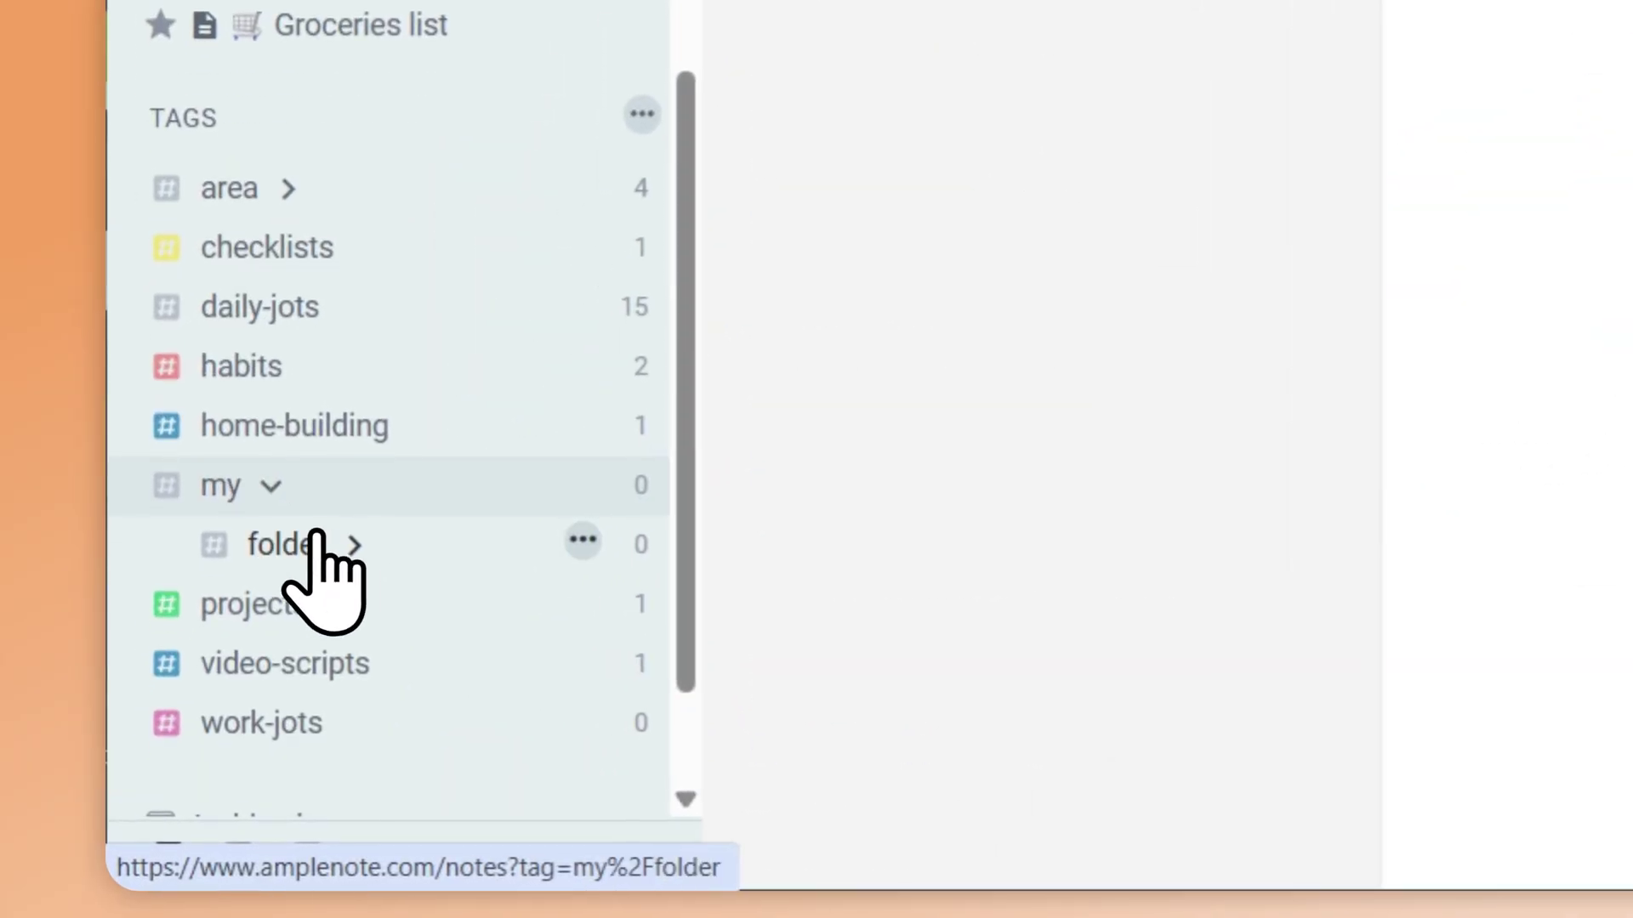
left_click(354, 544)
left_click(445, 603)
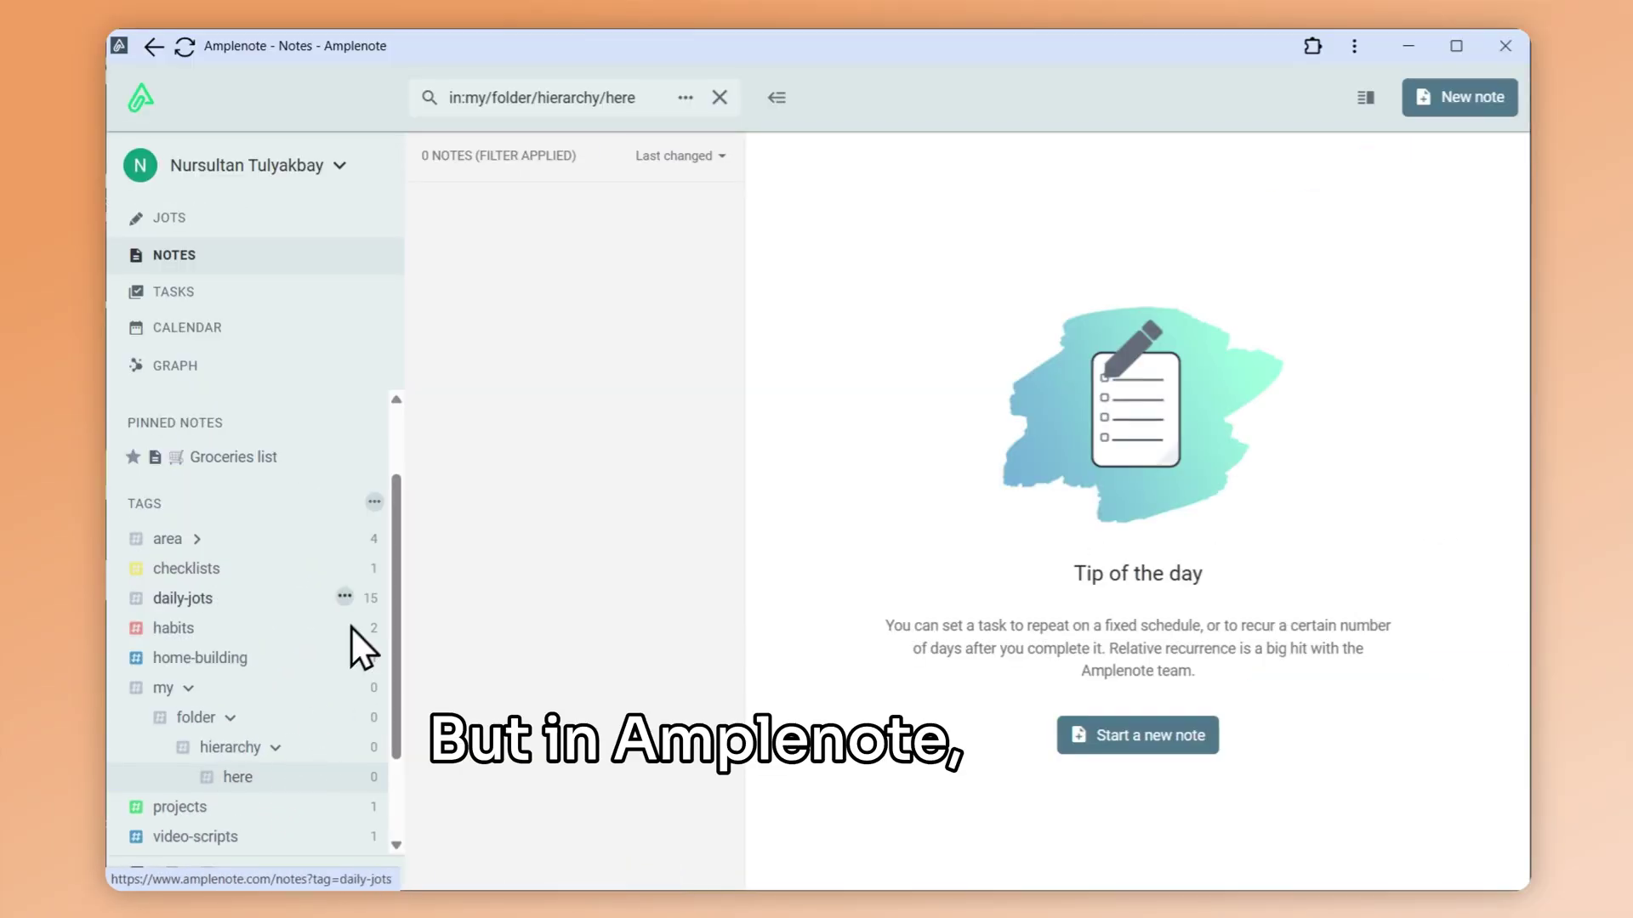
Clear the filter, open Renovate home office, and filter the list to its projects tag.
left_click(719, 98)
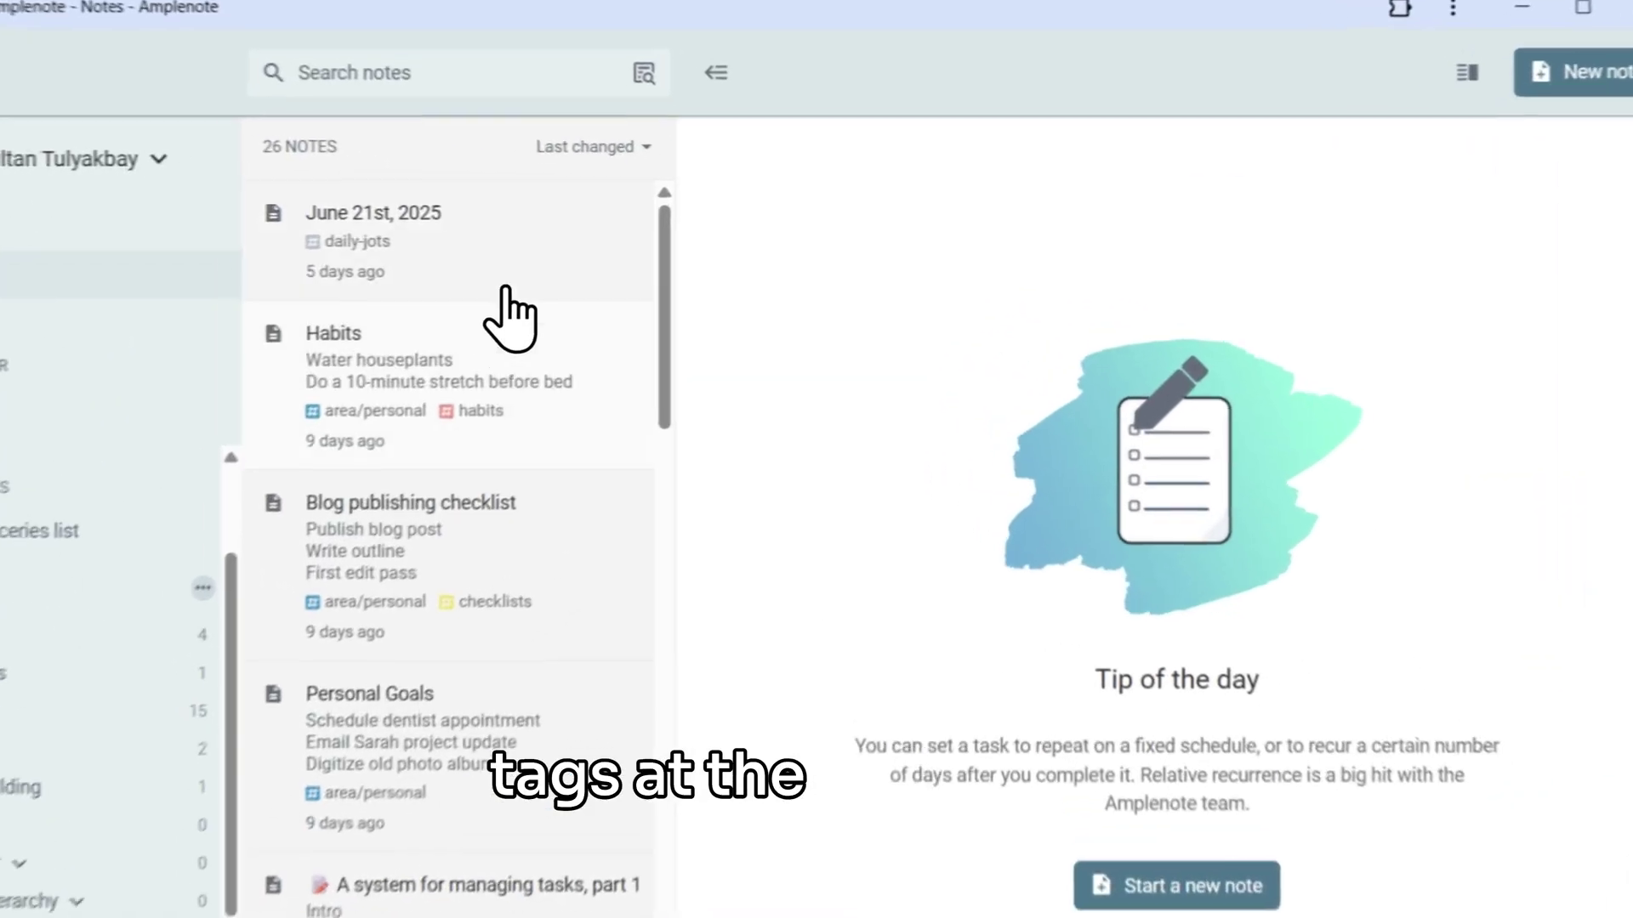
scroll(616, 289, "down", 5)
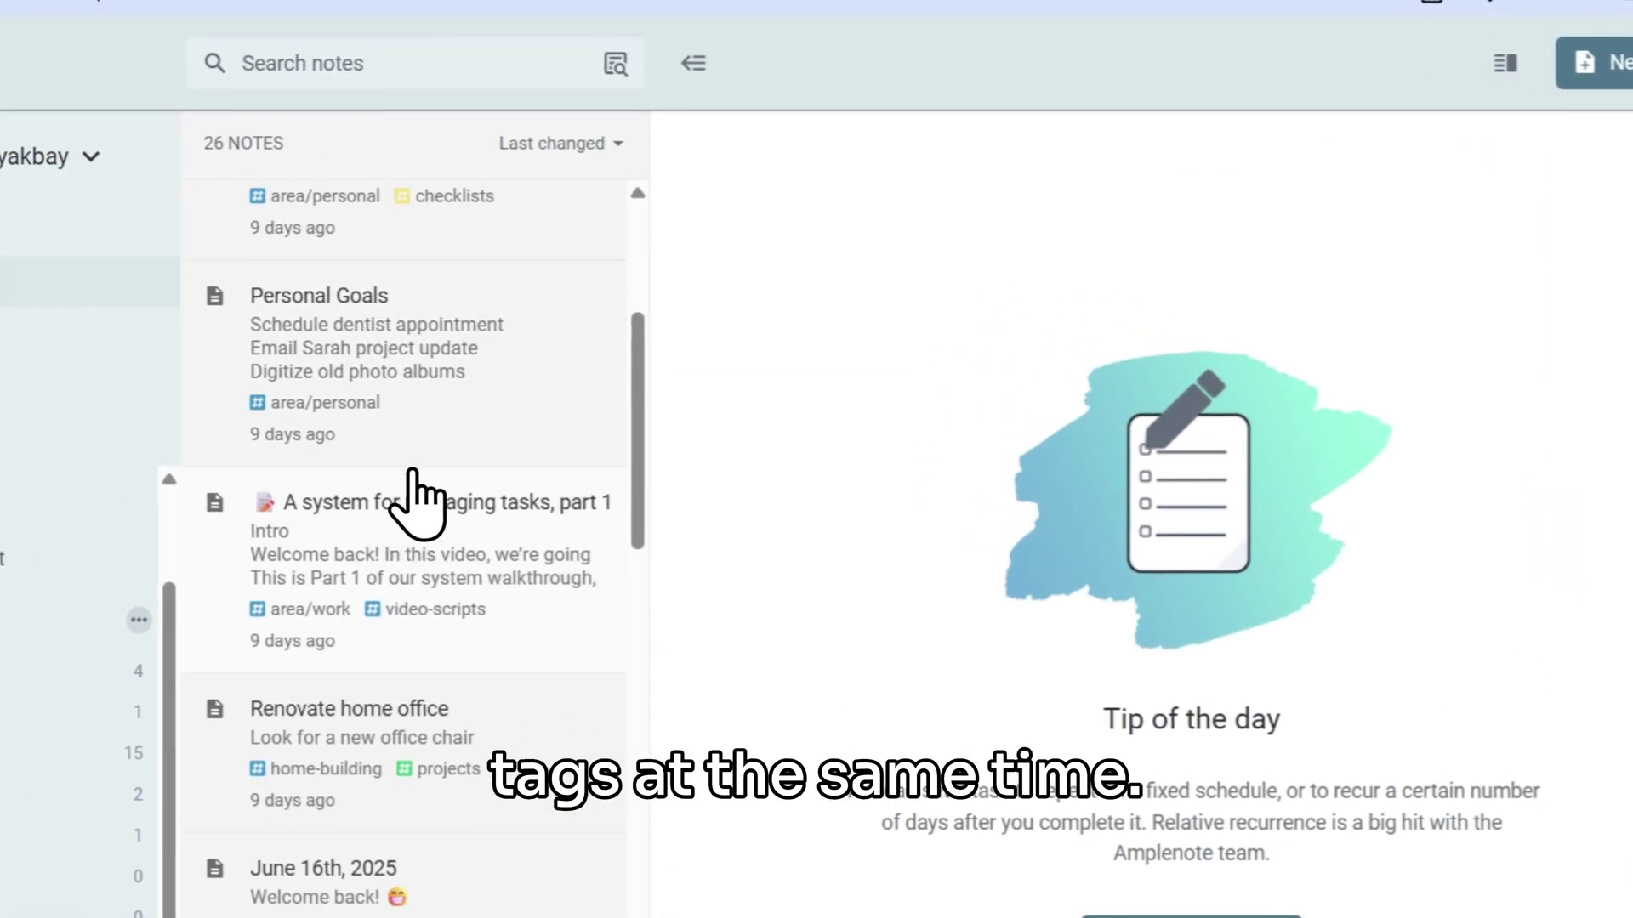
left_click(460, 742)
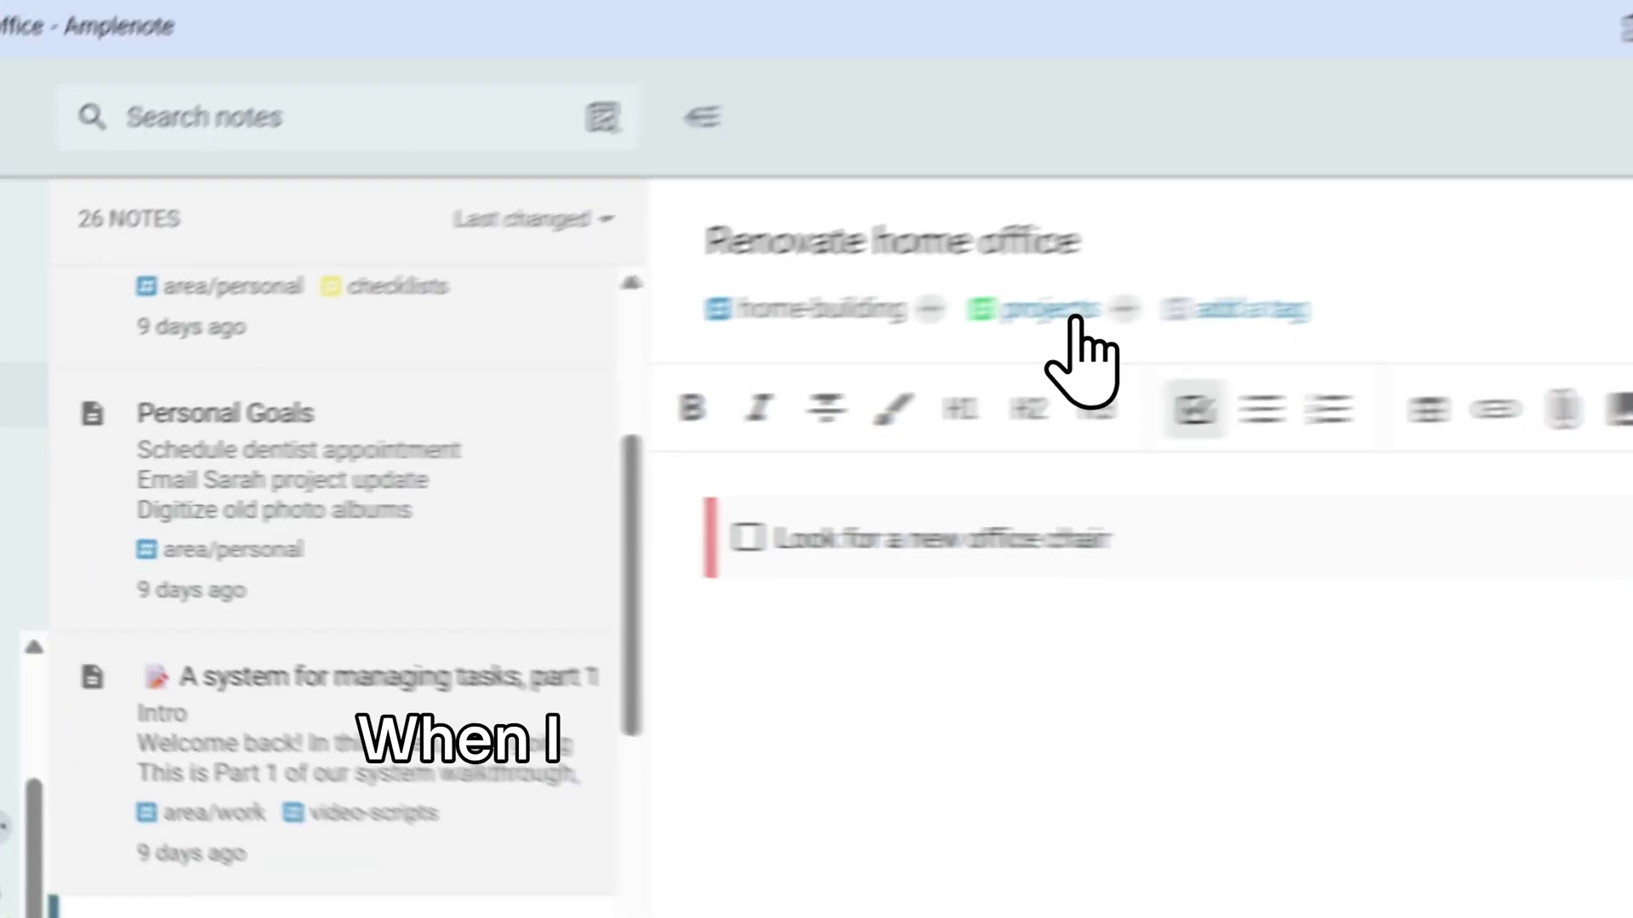
left_click(1136, 222)
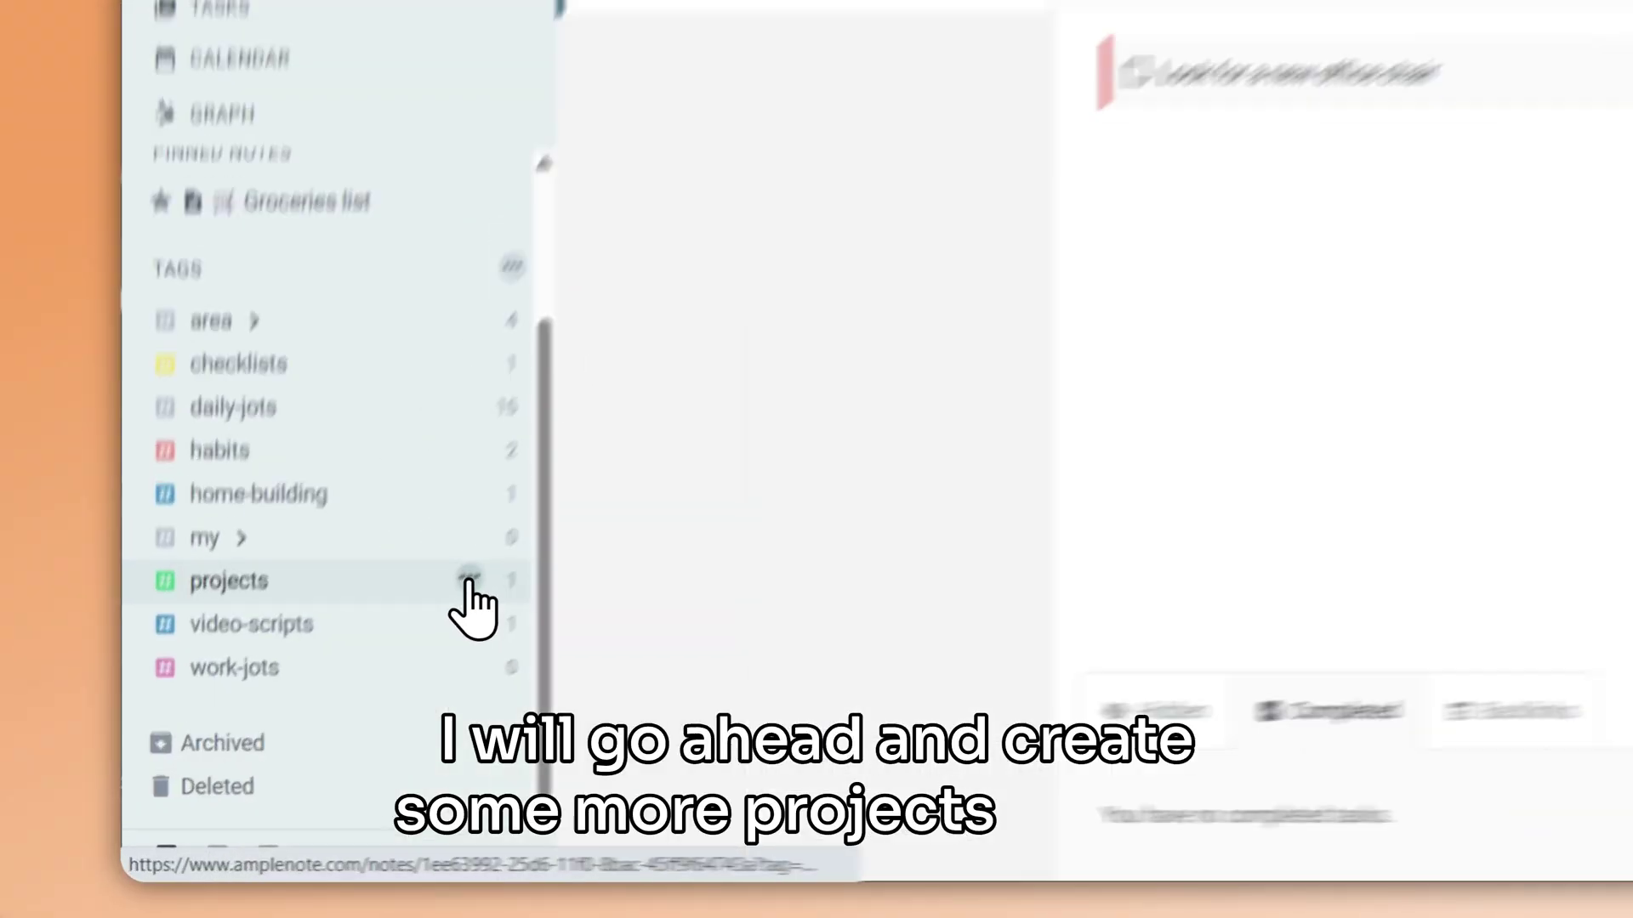
Create a new projects-tagged note titled 'Establish a Weekly Workout Routine'.
left_click(356, 680)
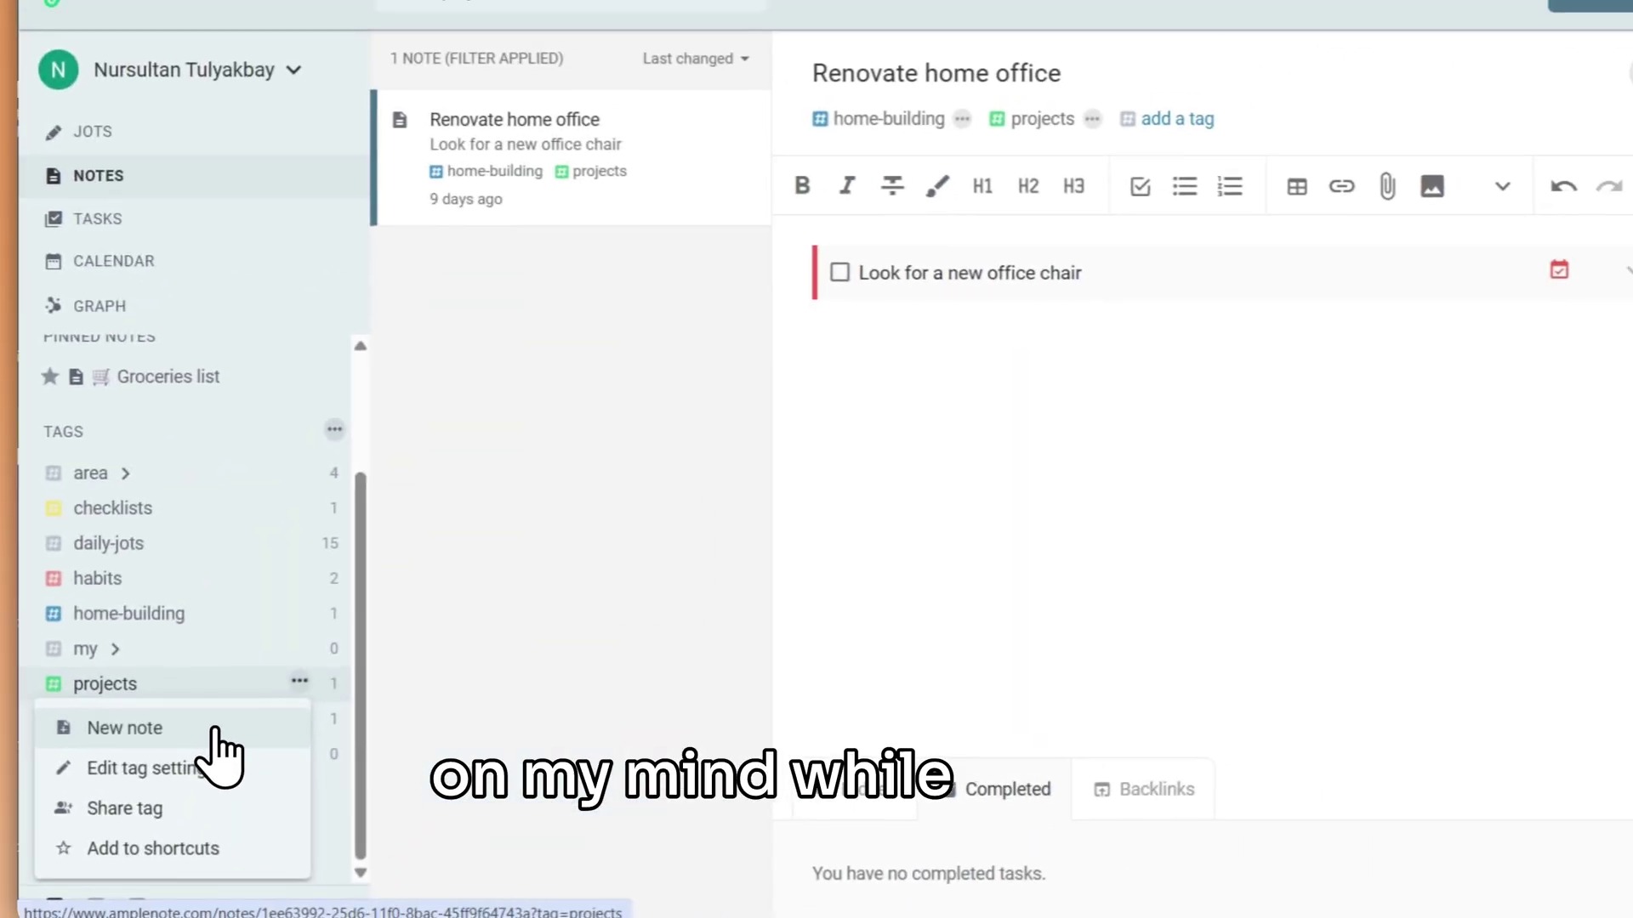
left_click(344, 620)
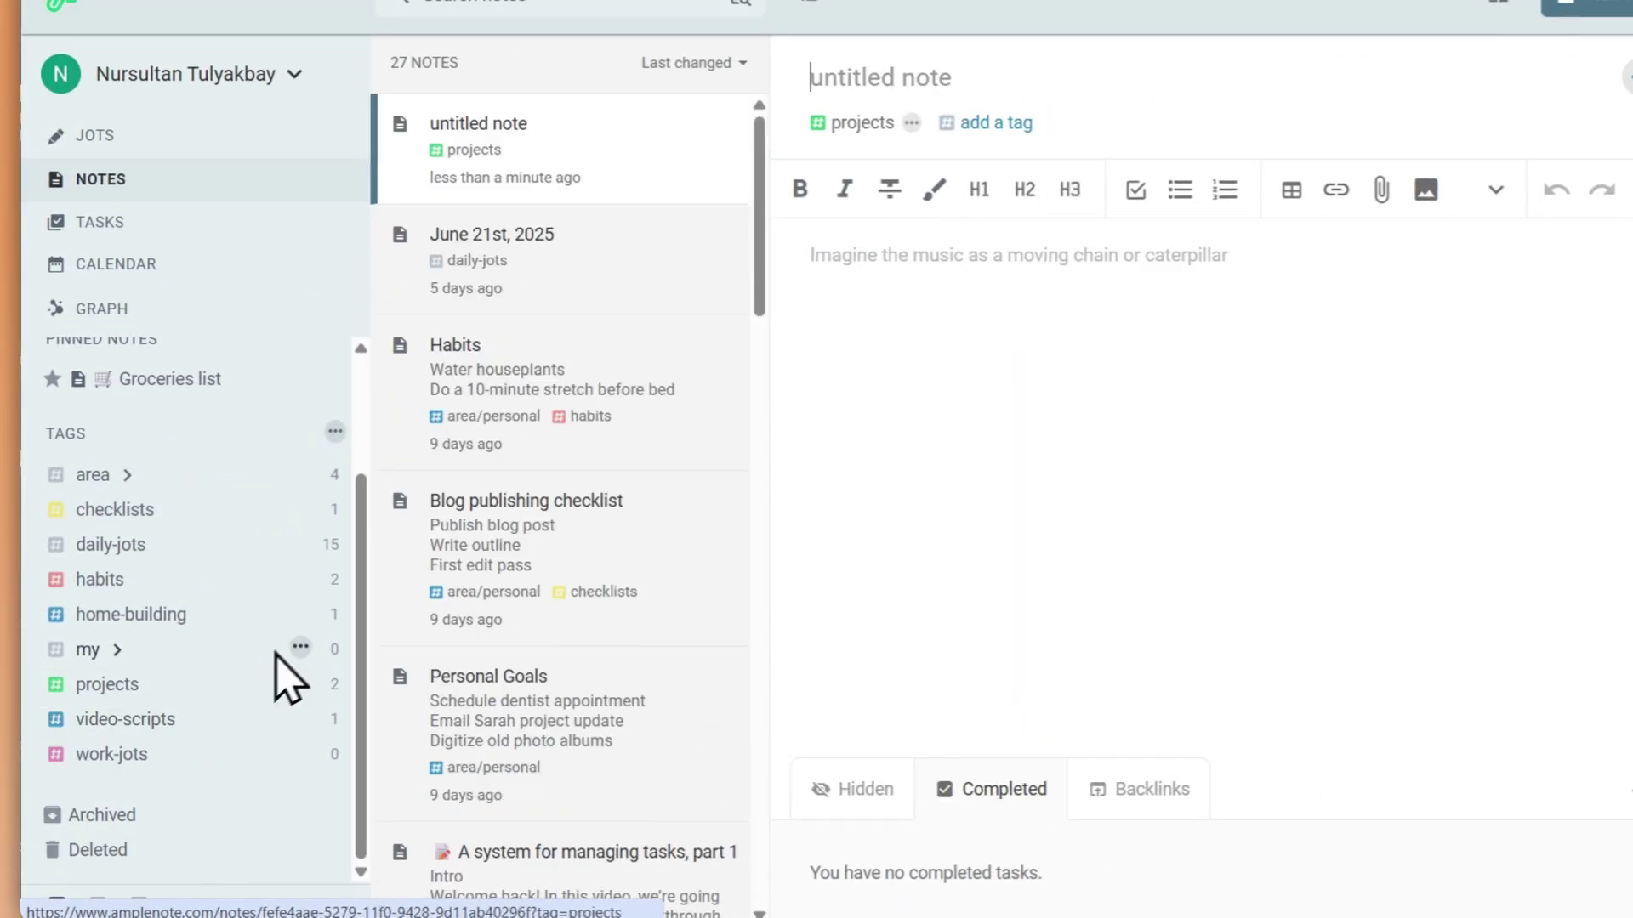
type("Establish a Weekly Workout Routine")
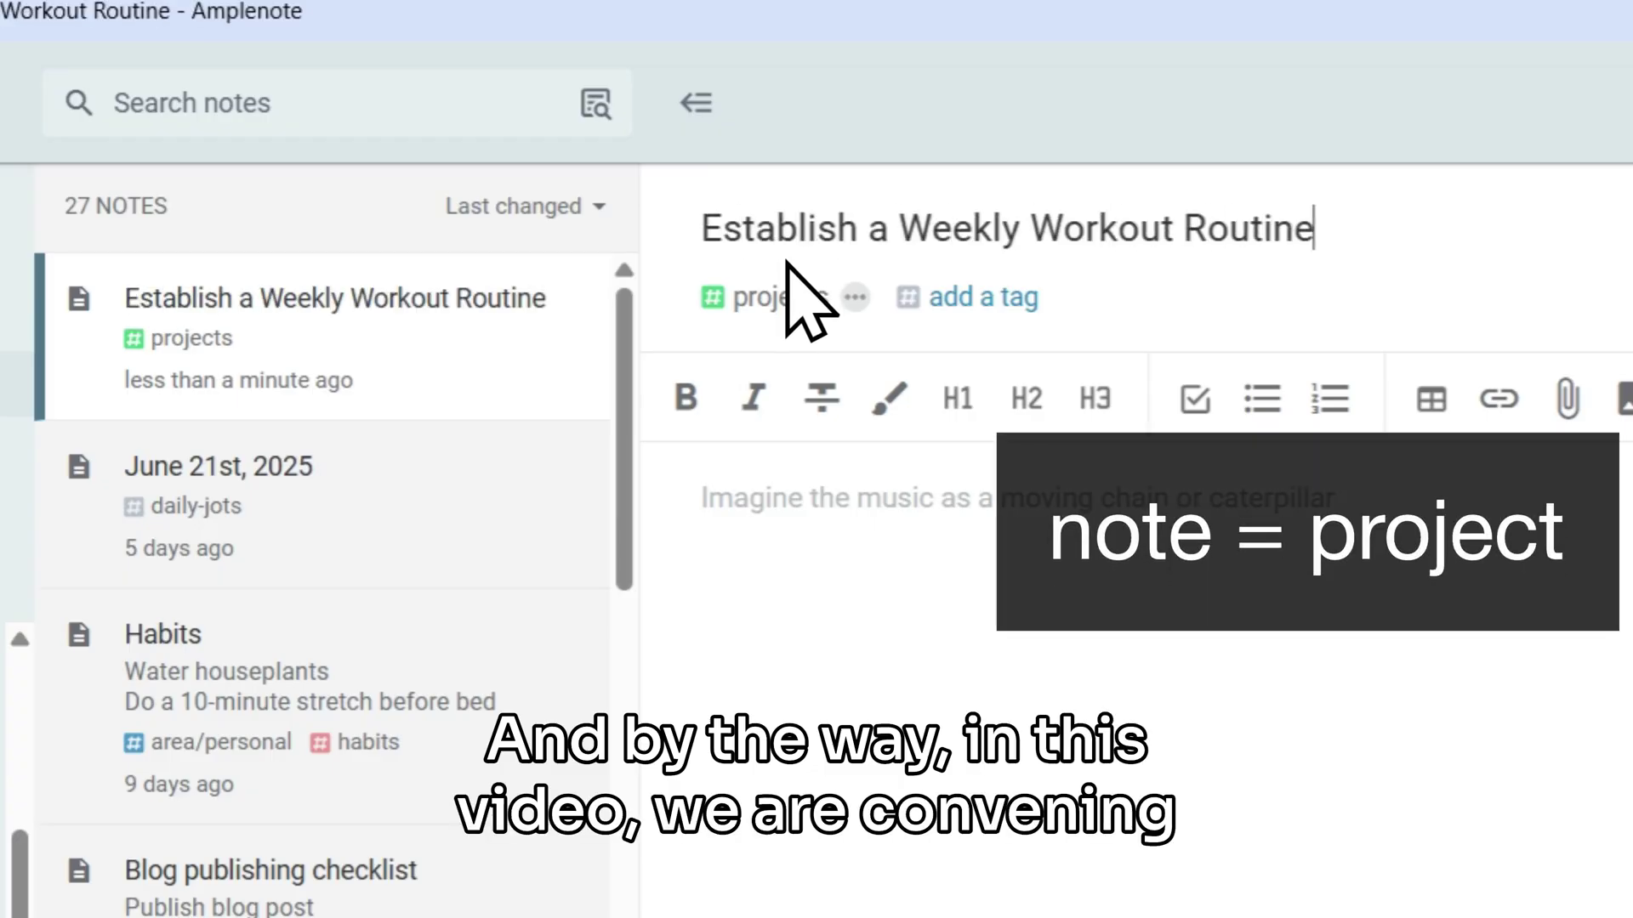
Add tasks for the session goal, calendar blocking and gear prep, marking the first Urgent & Important.
left_click(921, 551)
key("ctrl+shift+9")
type("Set go")
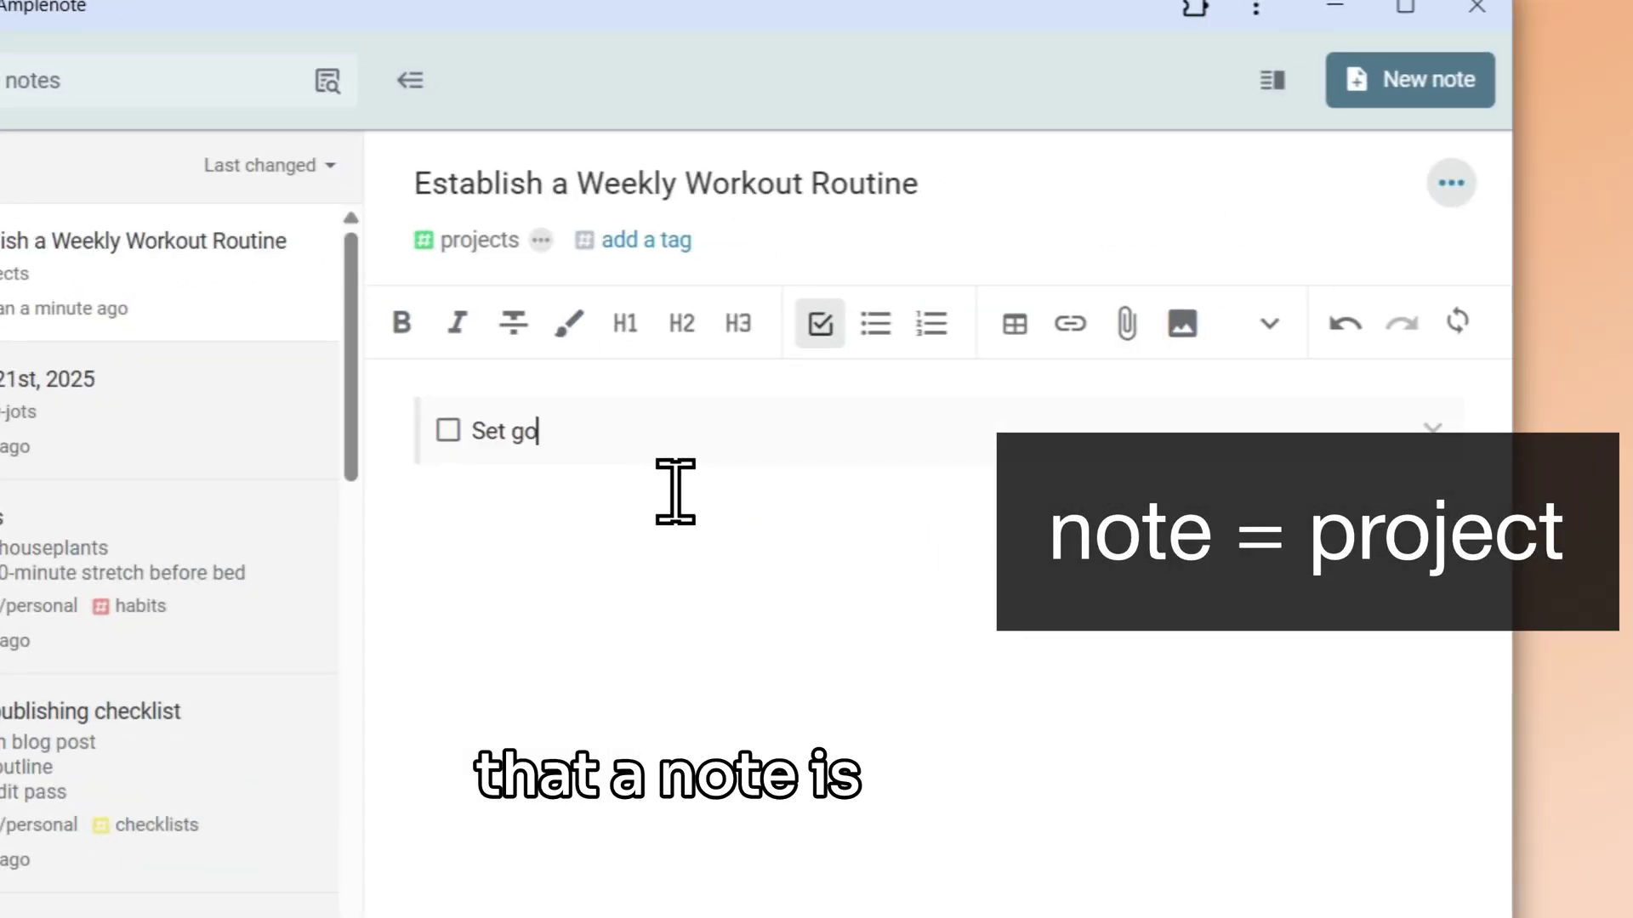
type("al: 3 sessions/week (running, weights, mobility)")
key("Return")
type("Block time in calendar")
key("Return")
type("Prep gear and playlist")
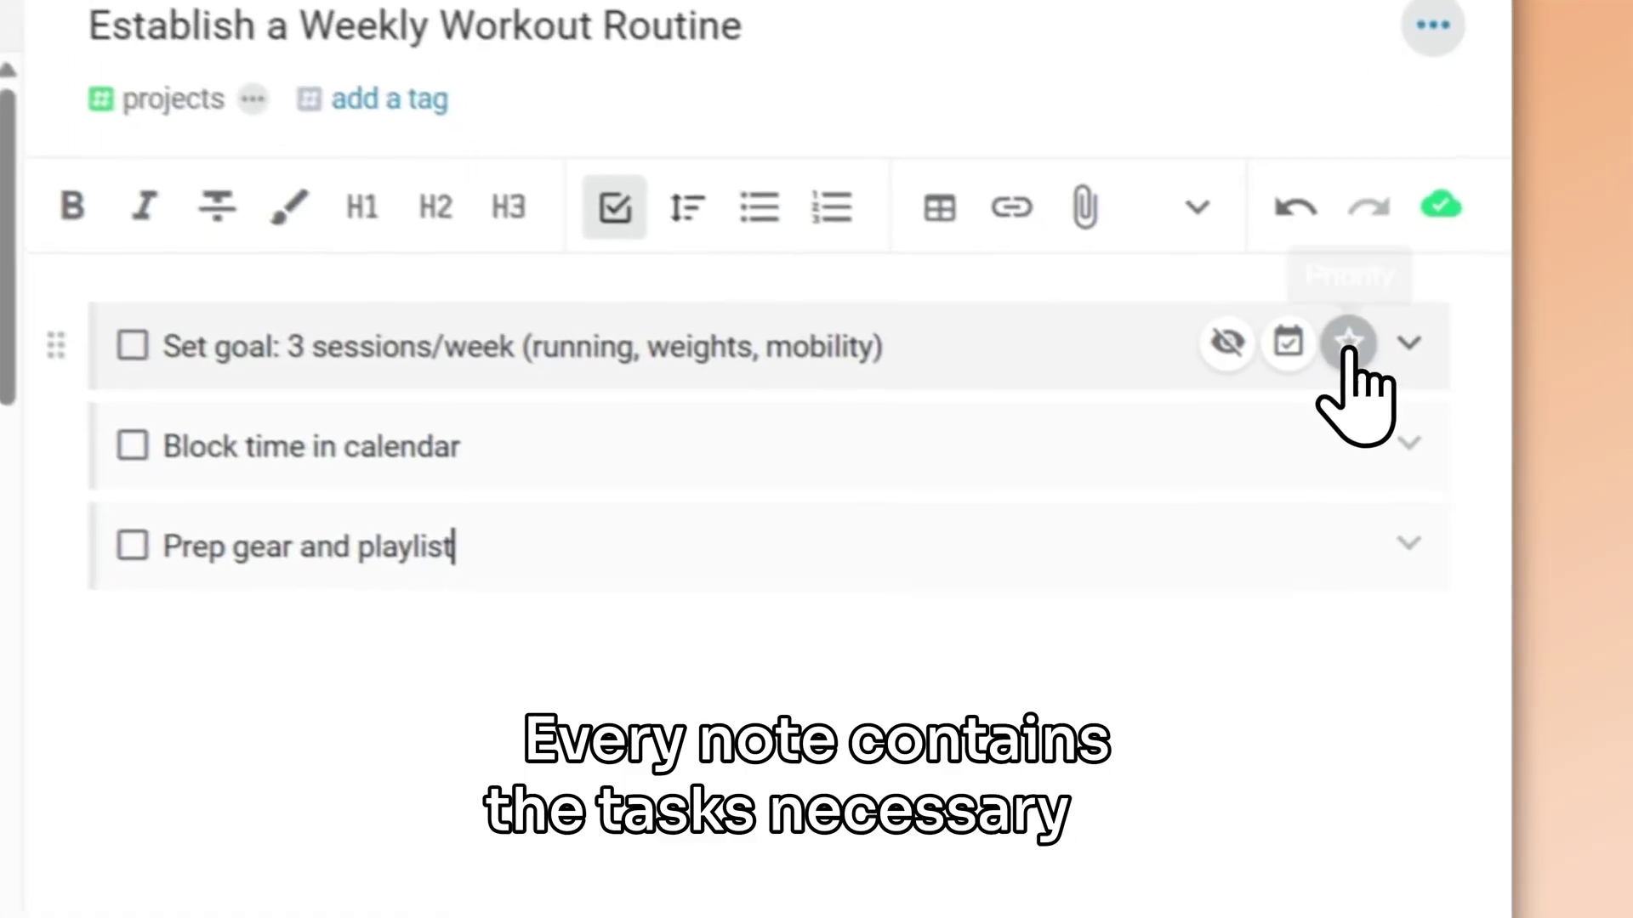
left_click(1383, 424)
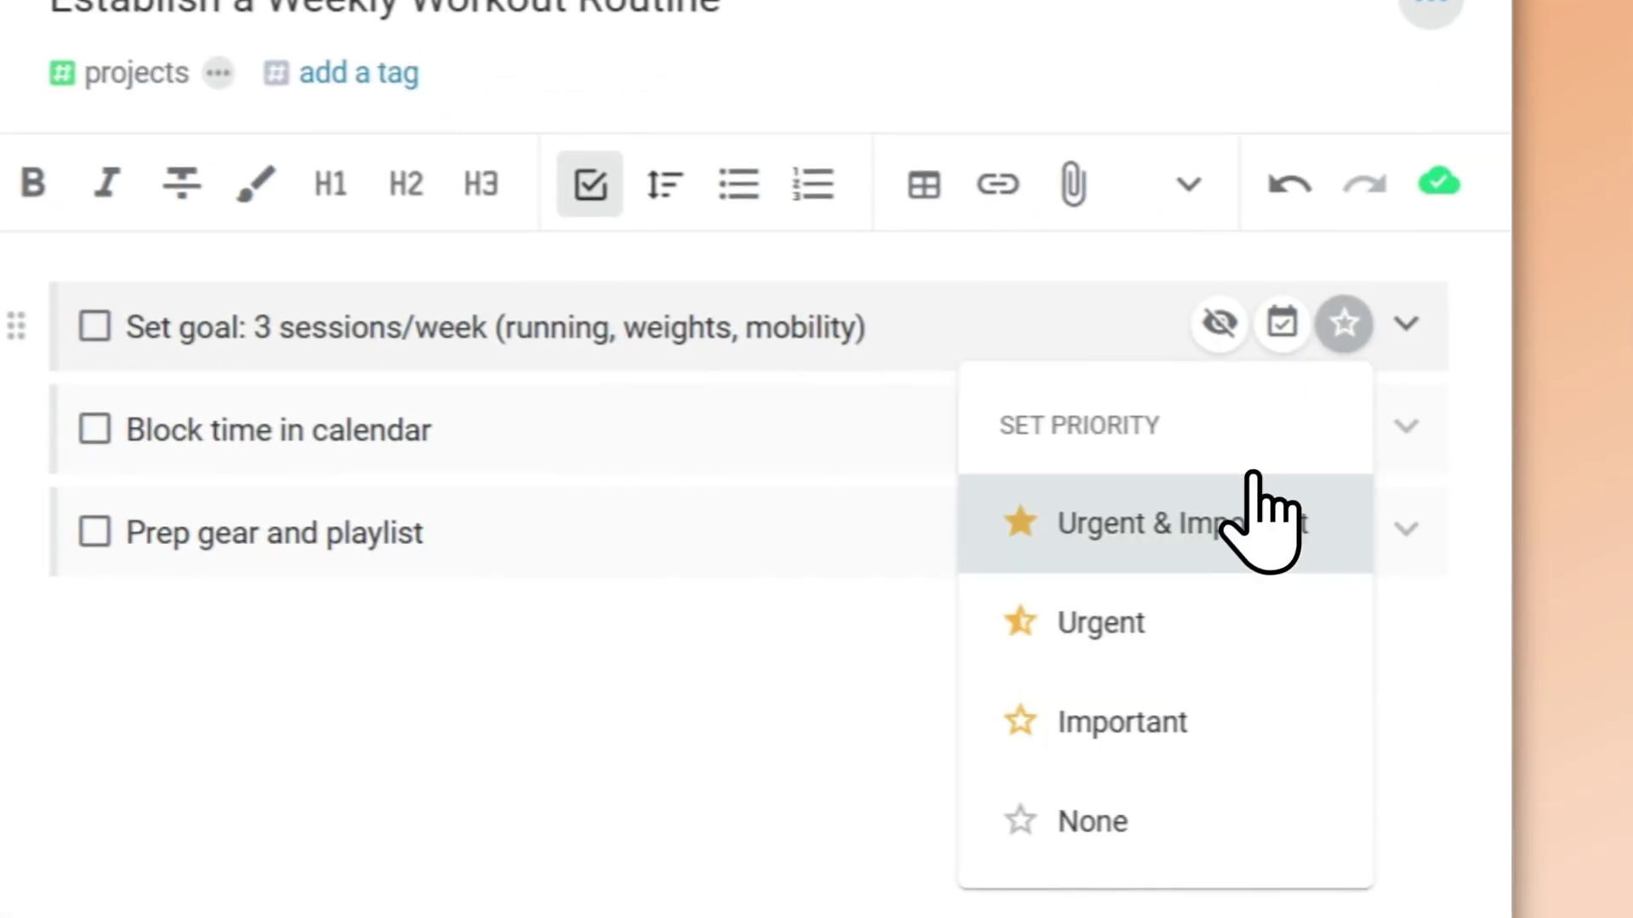
left_click(1258, 521)
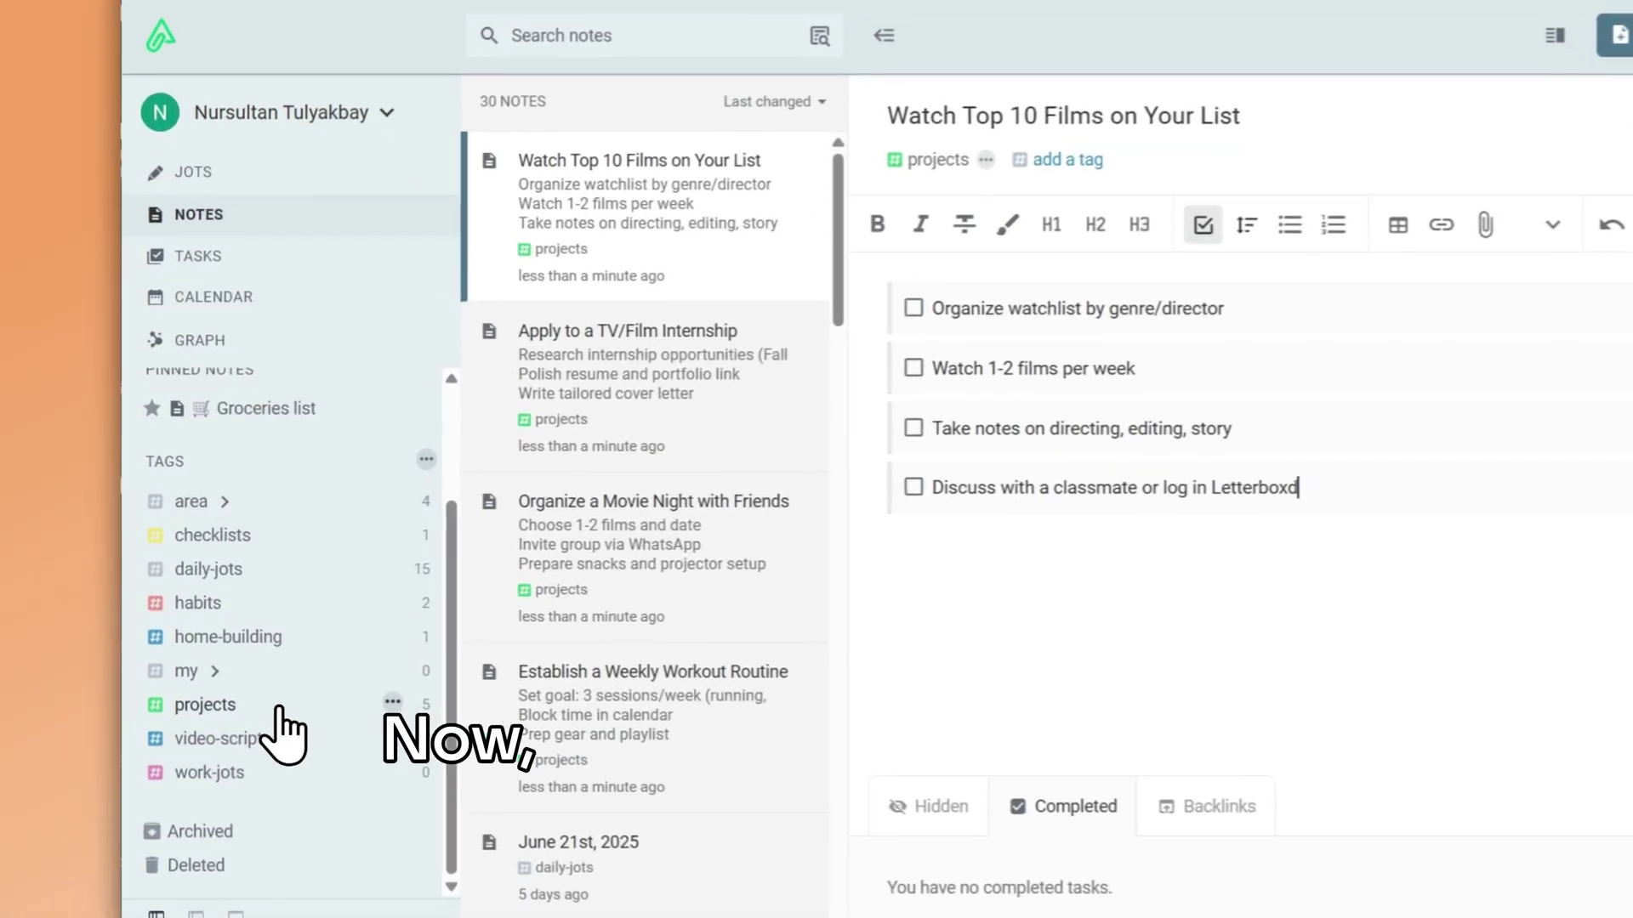
Filter to the five projects notes and open Renovate home office to see its tags.
left_click(280, 706)
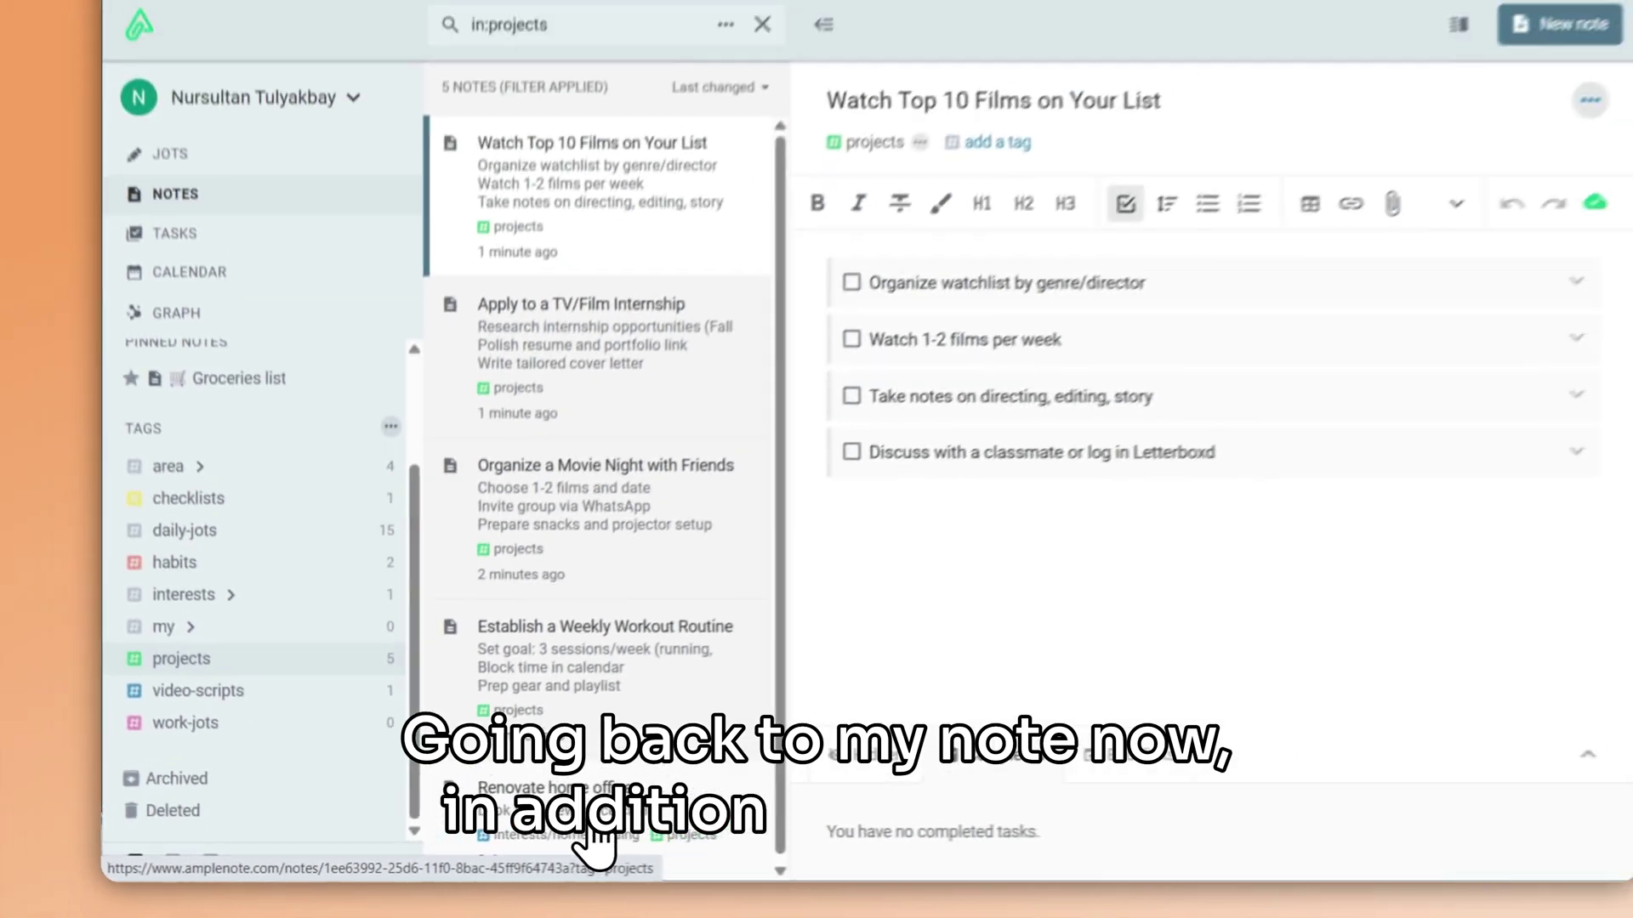
left_click(769, 808)
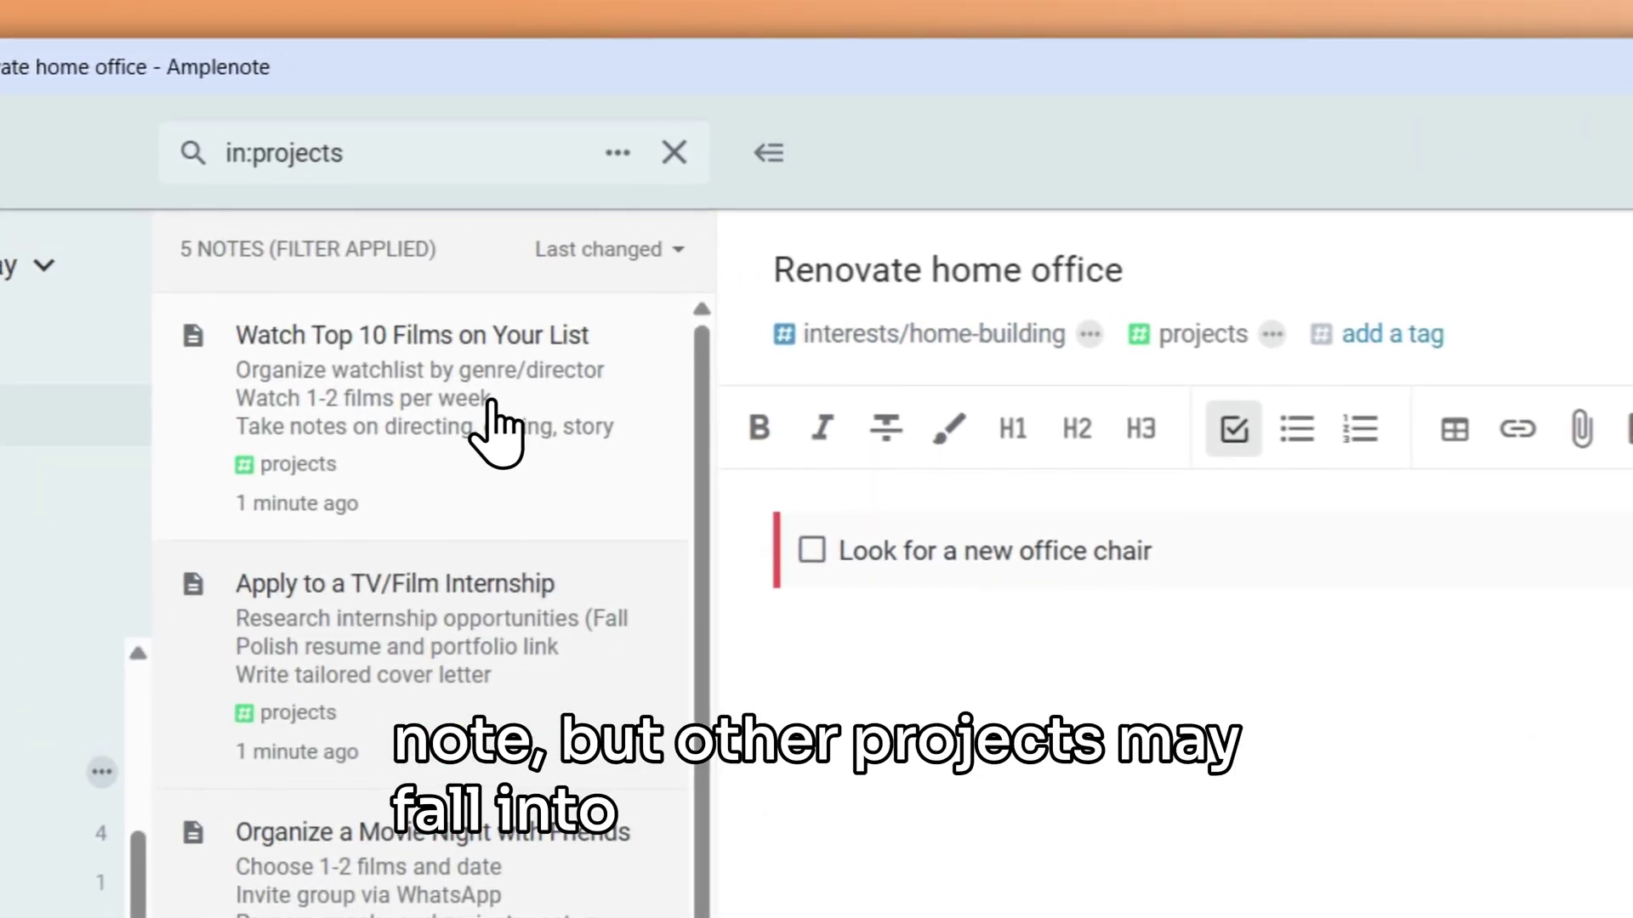
Tag the Watch Top 10 Films note interests/film and the Workout Routine note interests/health.
left_click(498, 429)
left_click(1046, 340)
type("int")
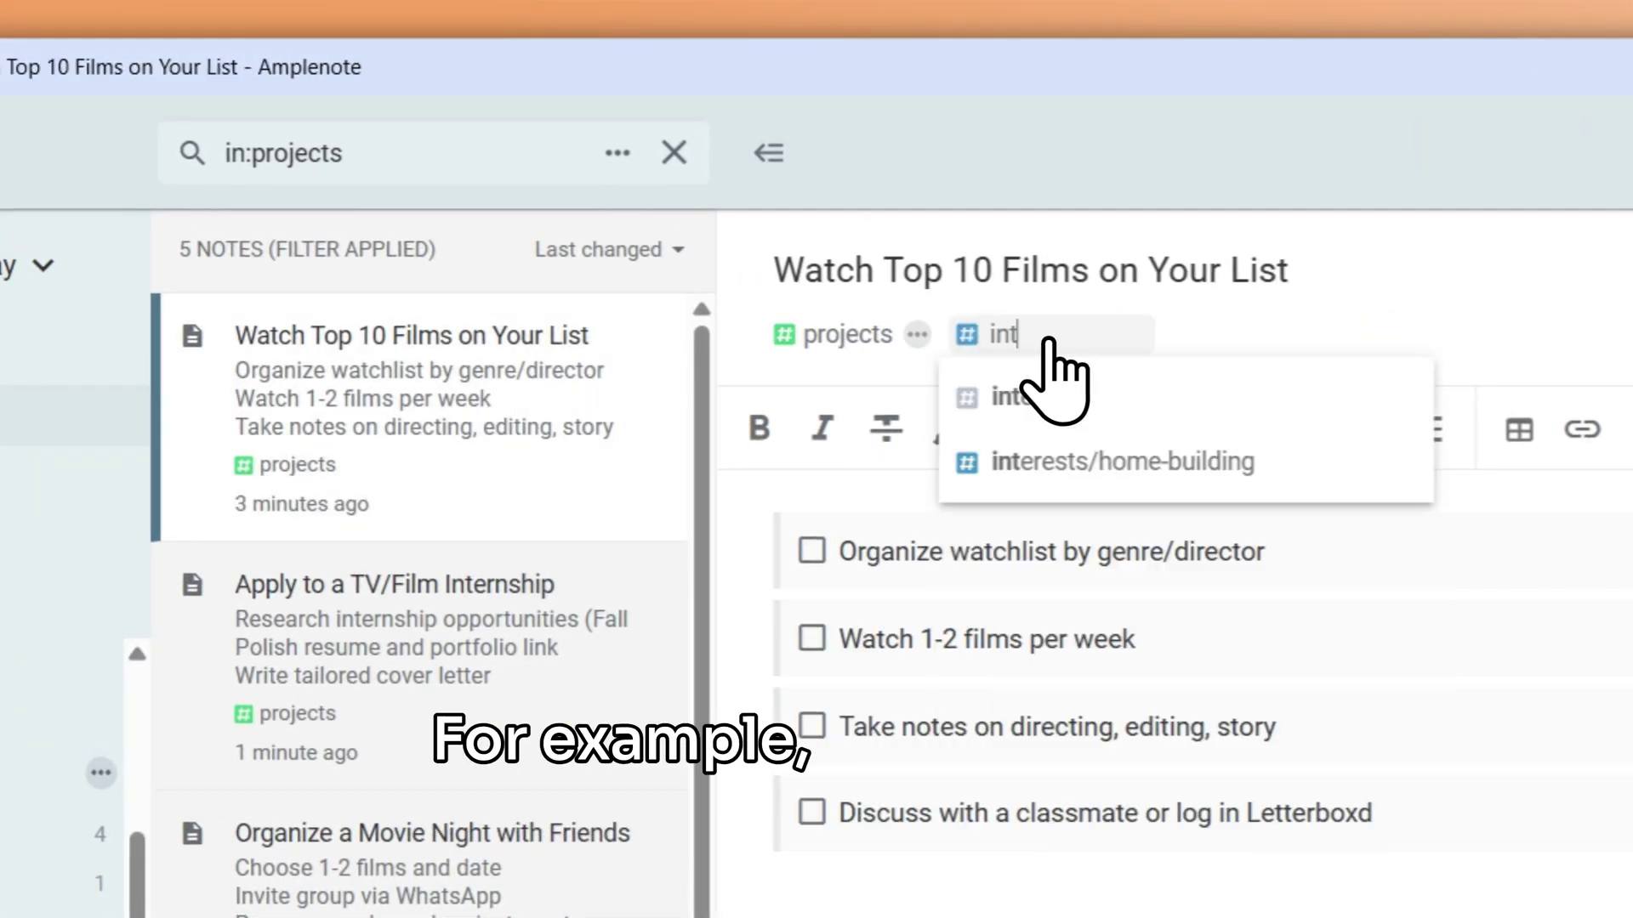
type("erests")
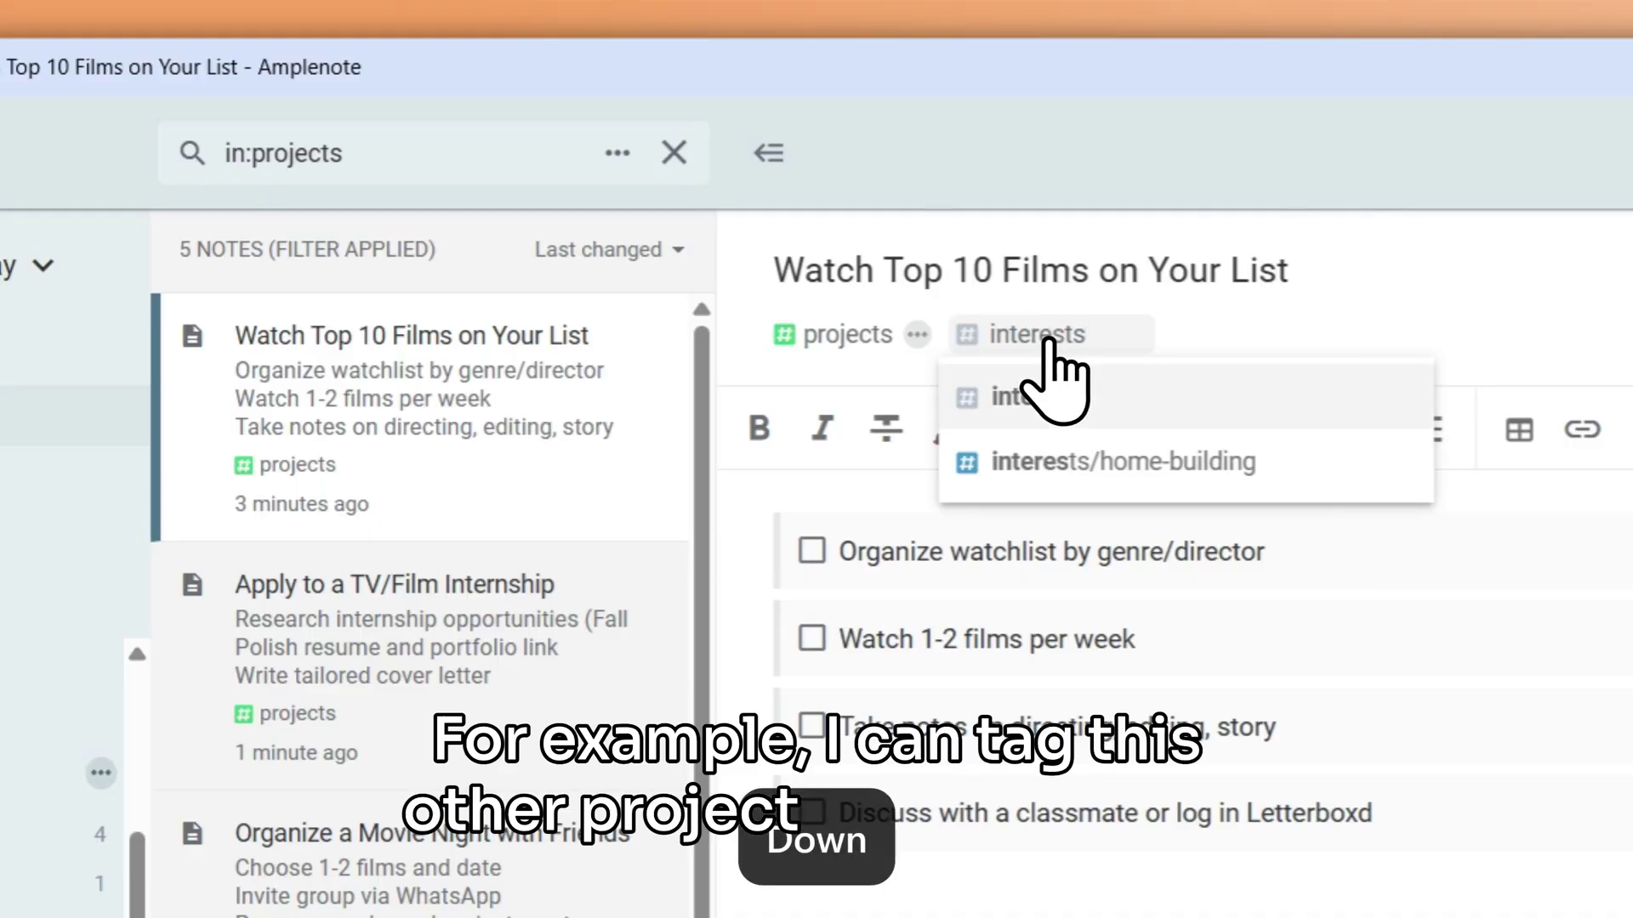
type("/film")
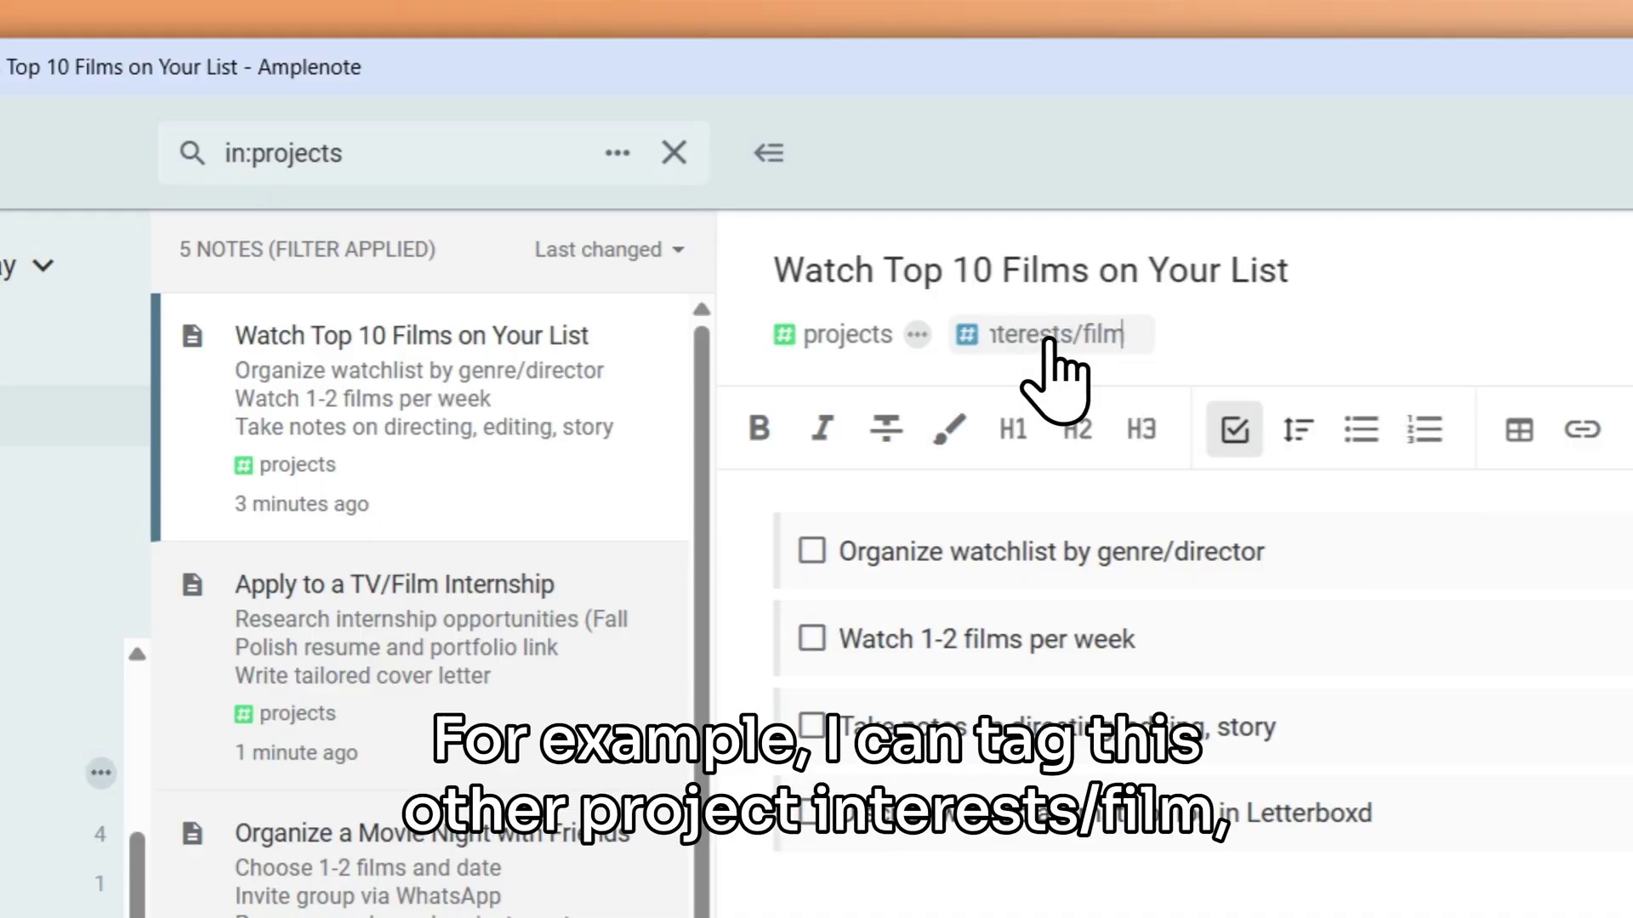
key("Return")
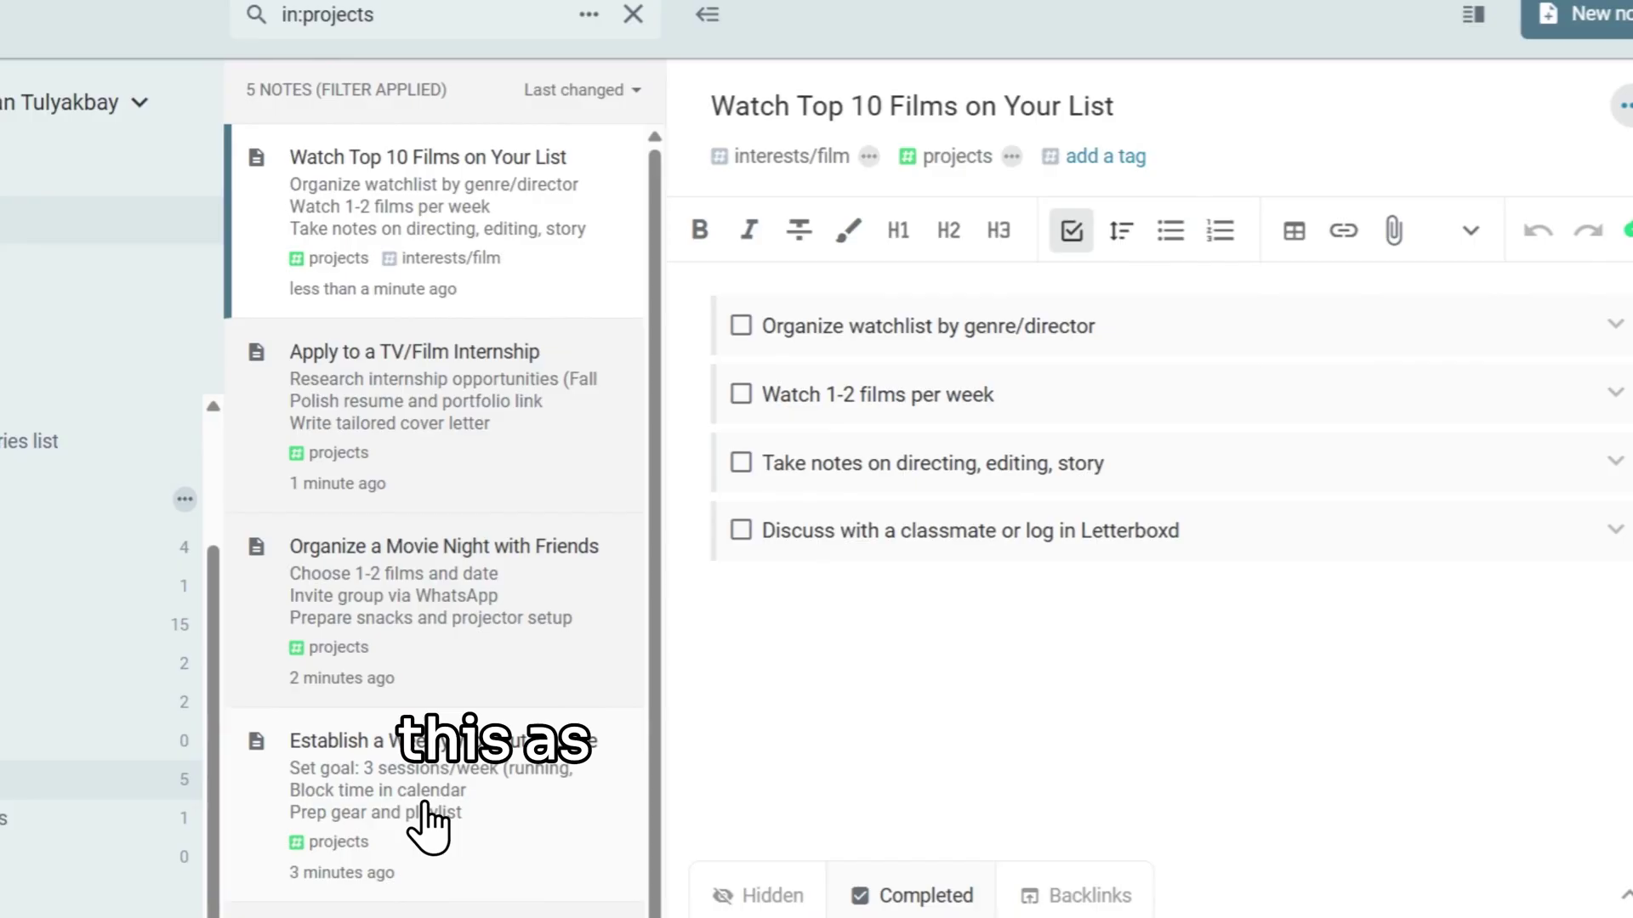
left_click(566, 712)
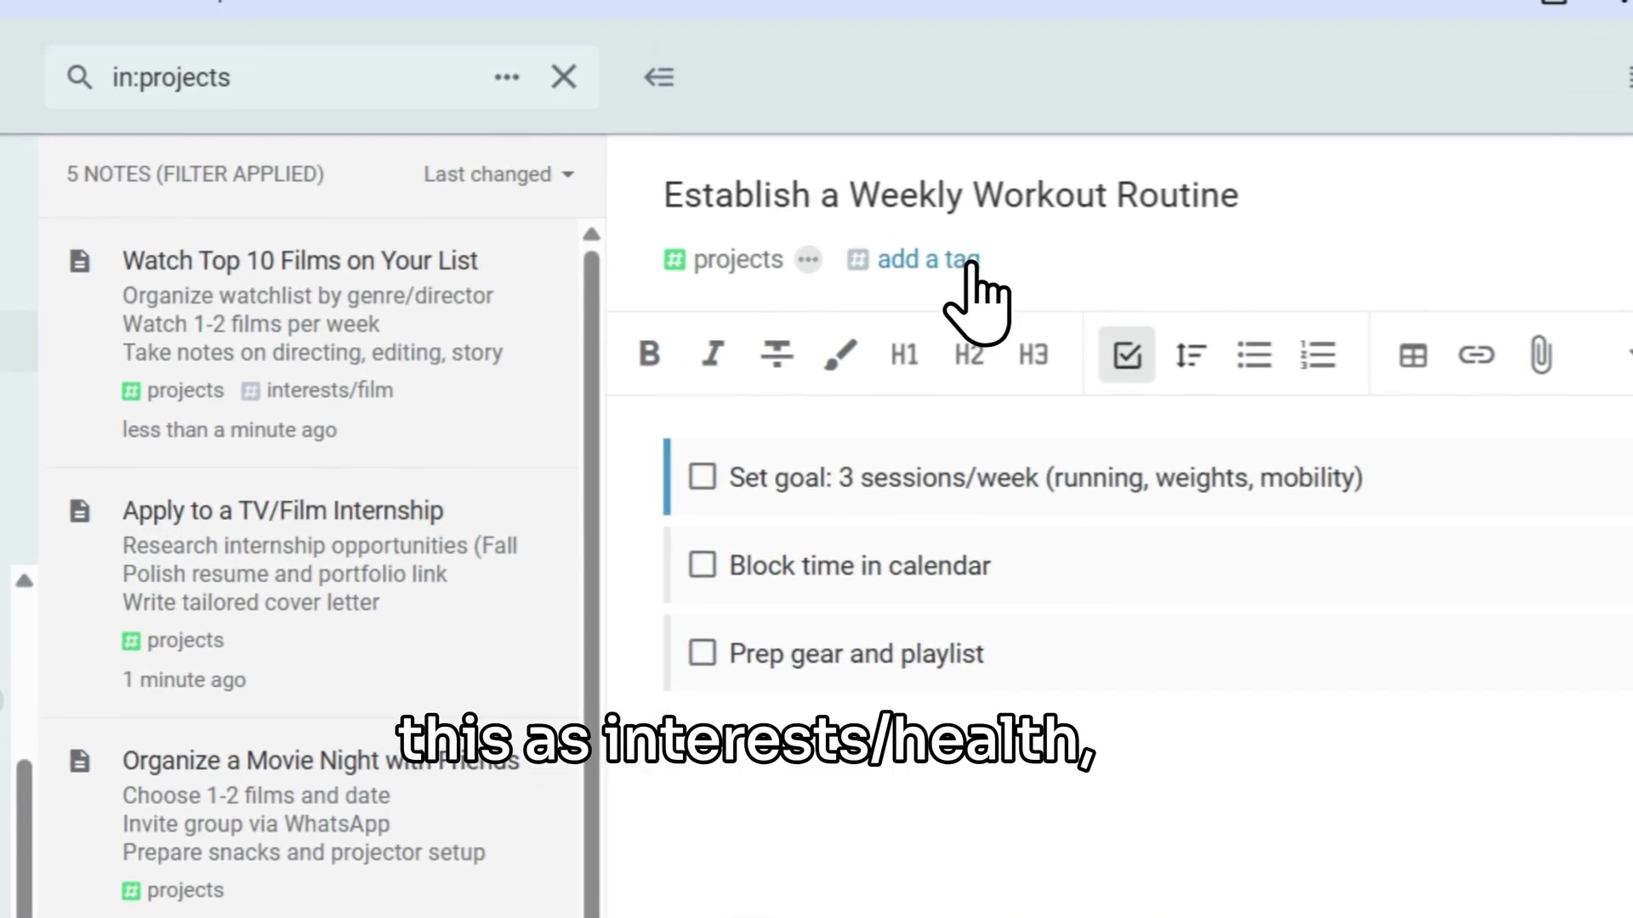
left_click(969, 262)
type("interests/health")
key("Return")
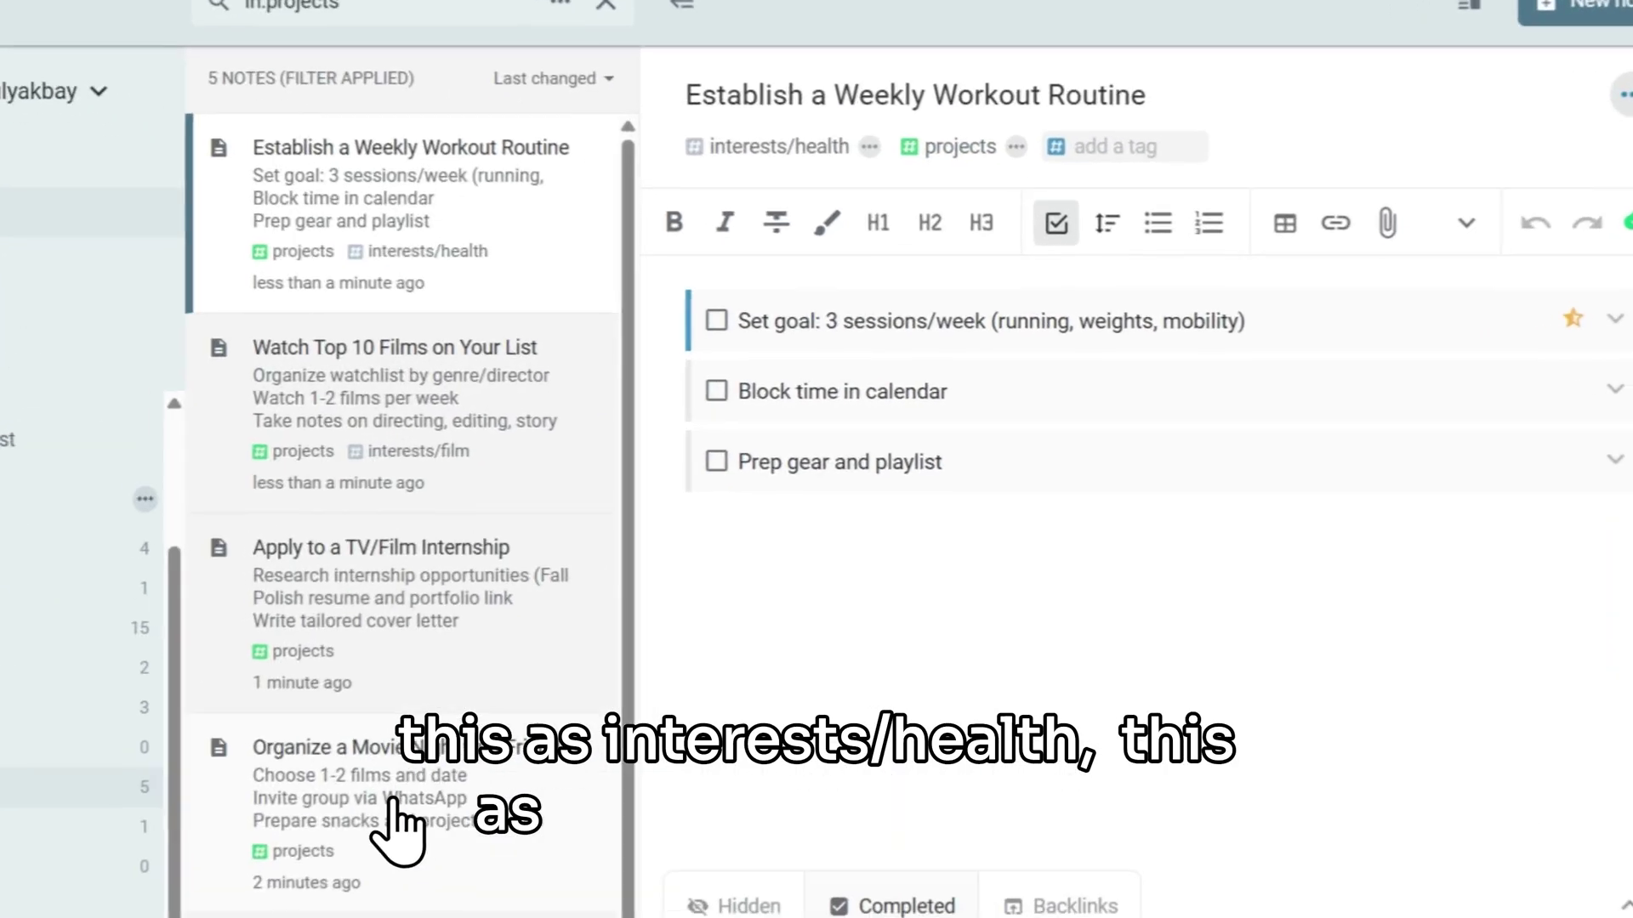
Tag the Movie Night note interests/social and the TV/Film Internship note interests/work.
left_click(396, 830)
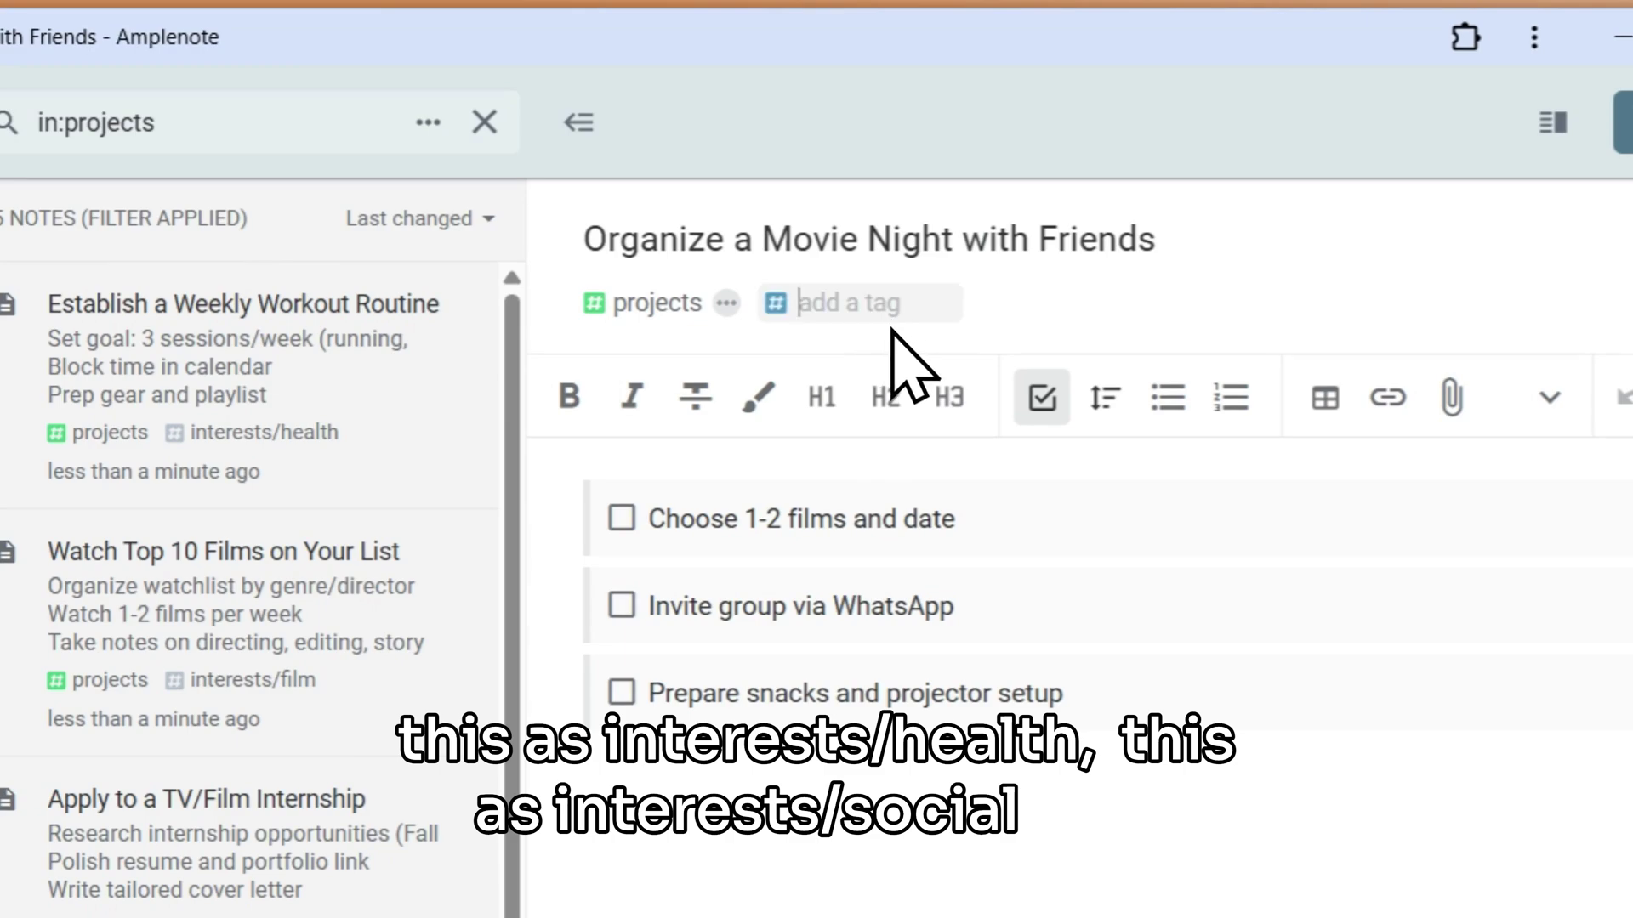
type("interests")
key("Down")
key("Return")
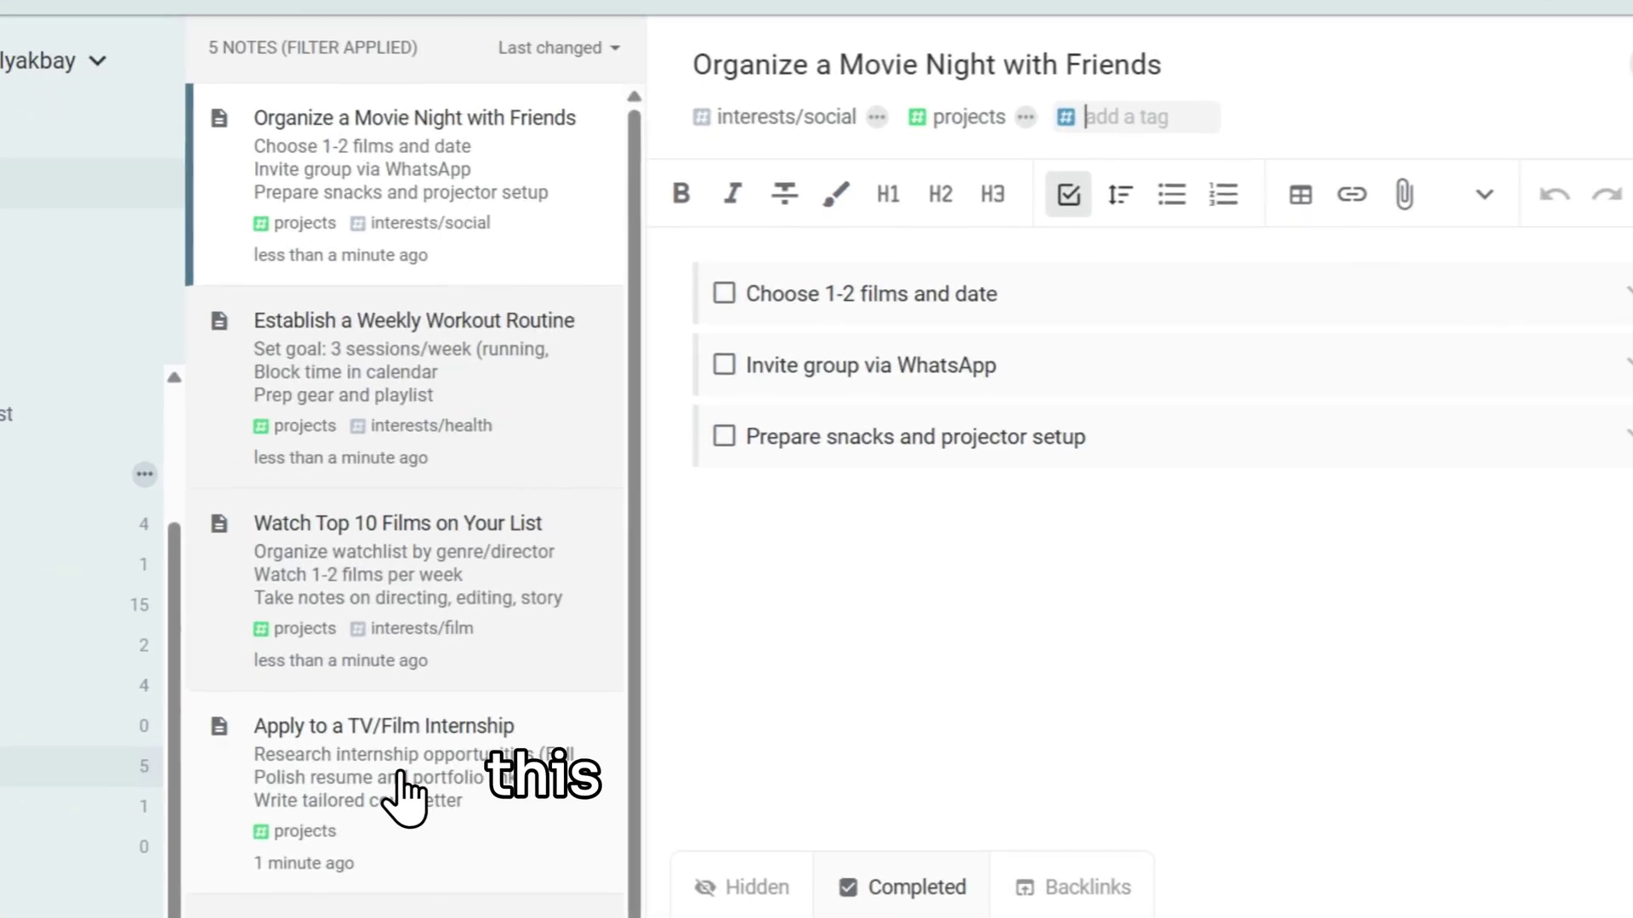
left_click(586, 684)
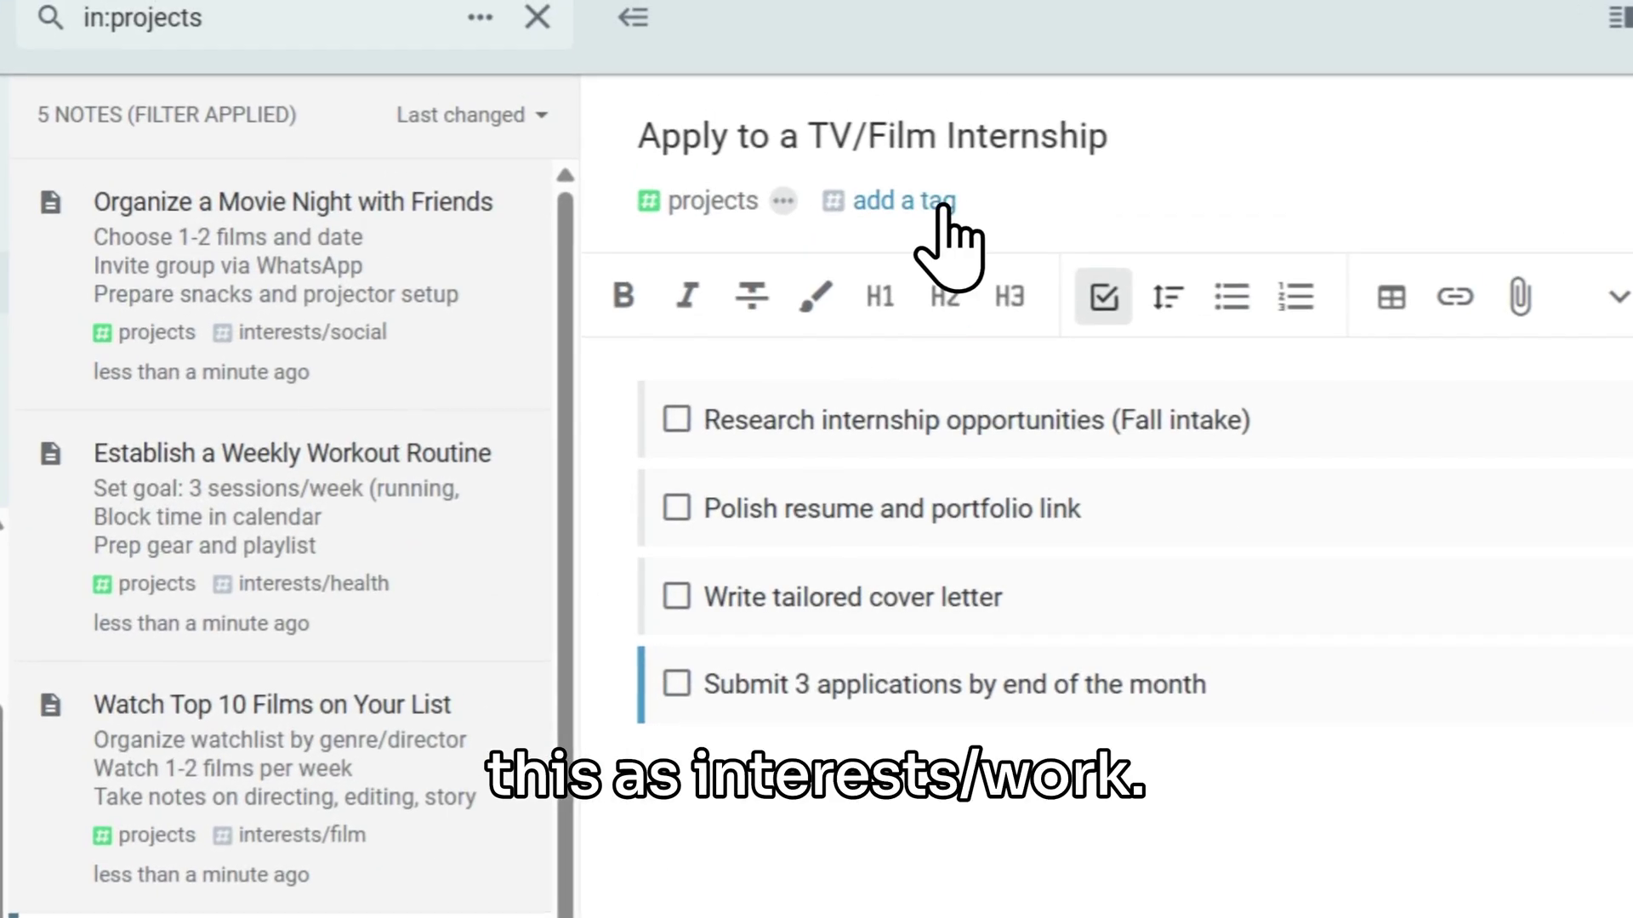
type("interests/work")
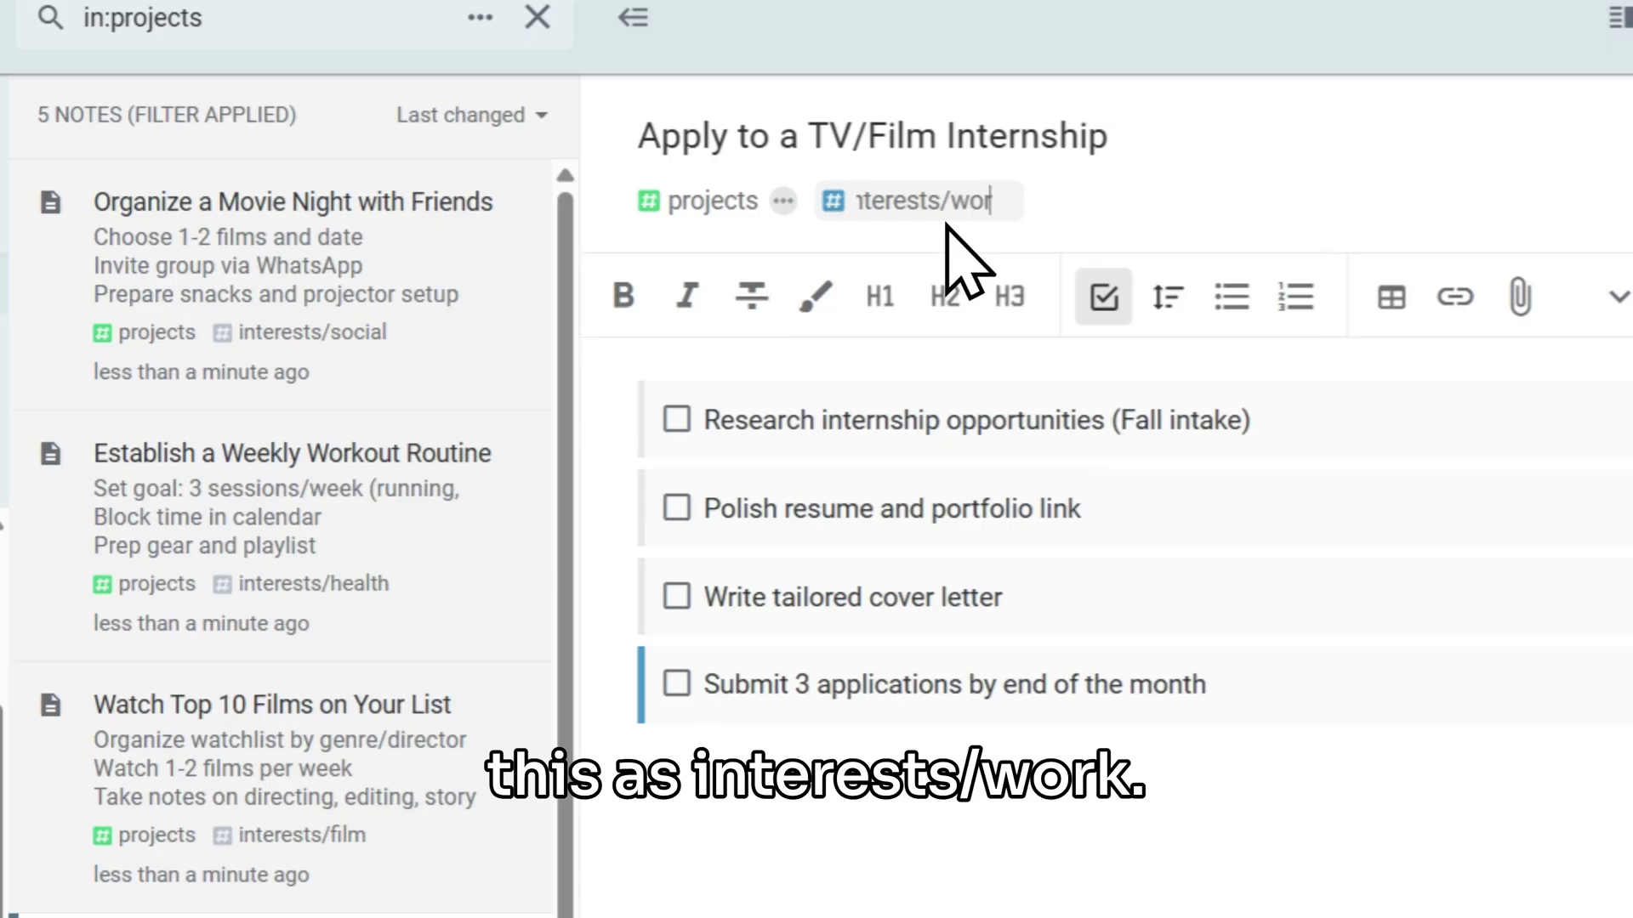
key("Return")
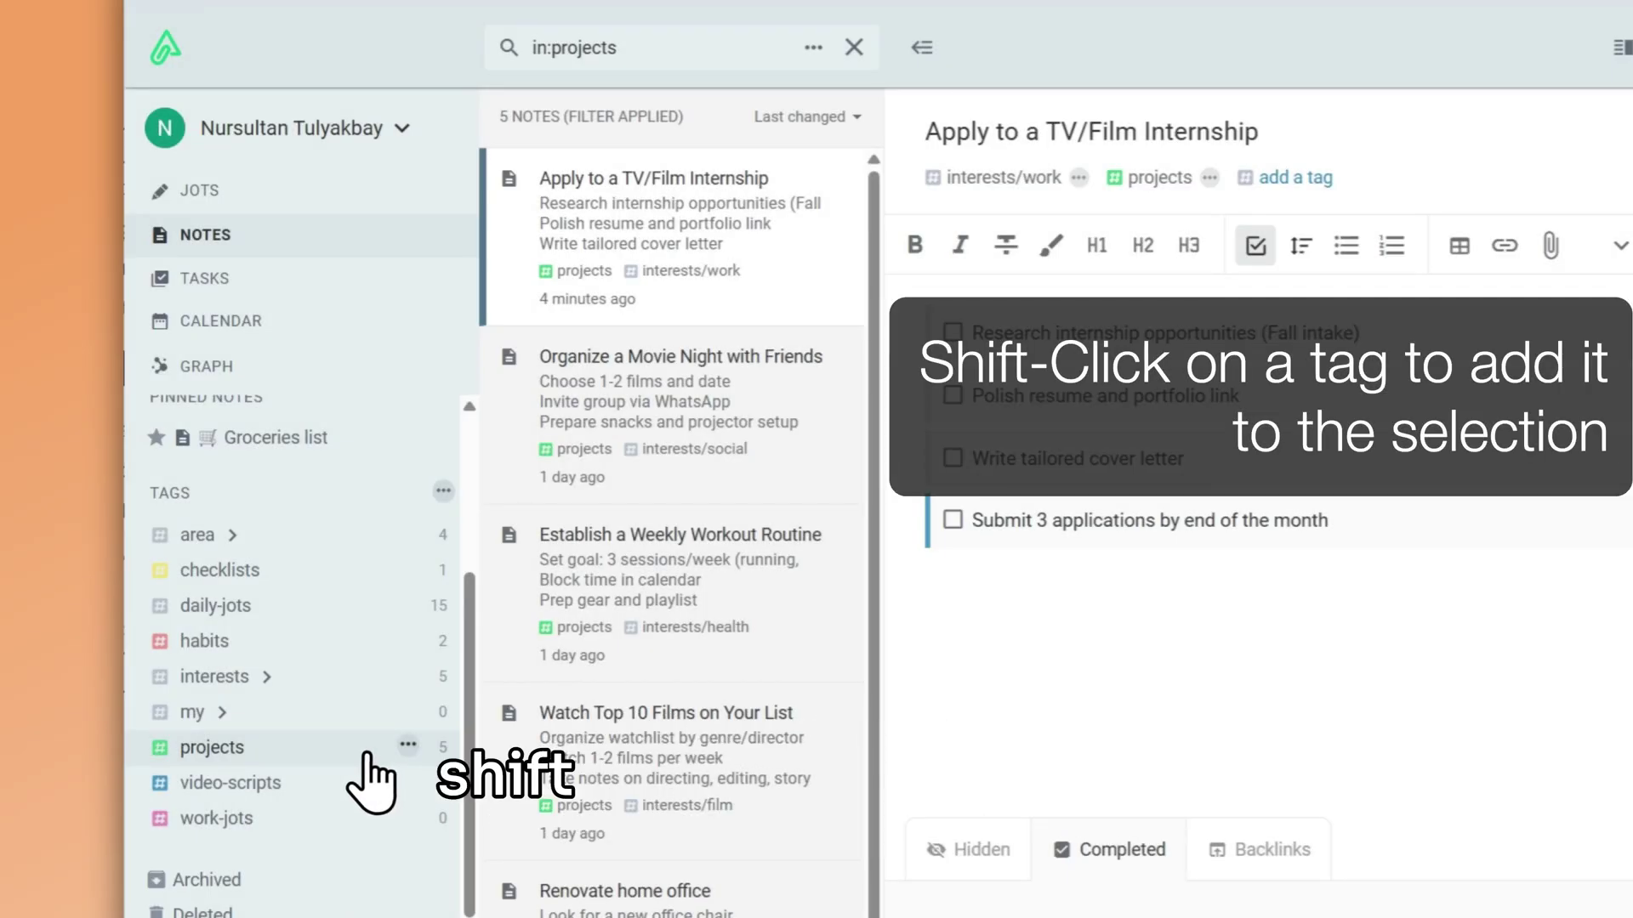
Unfold interests in the sidebar Tags list to show film, health, home-building, social and work.
left_click(267, 677)
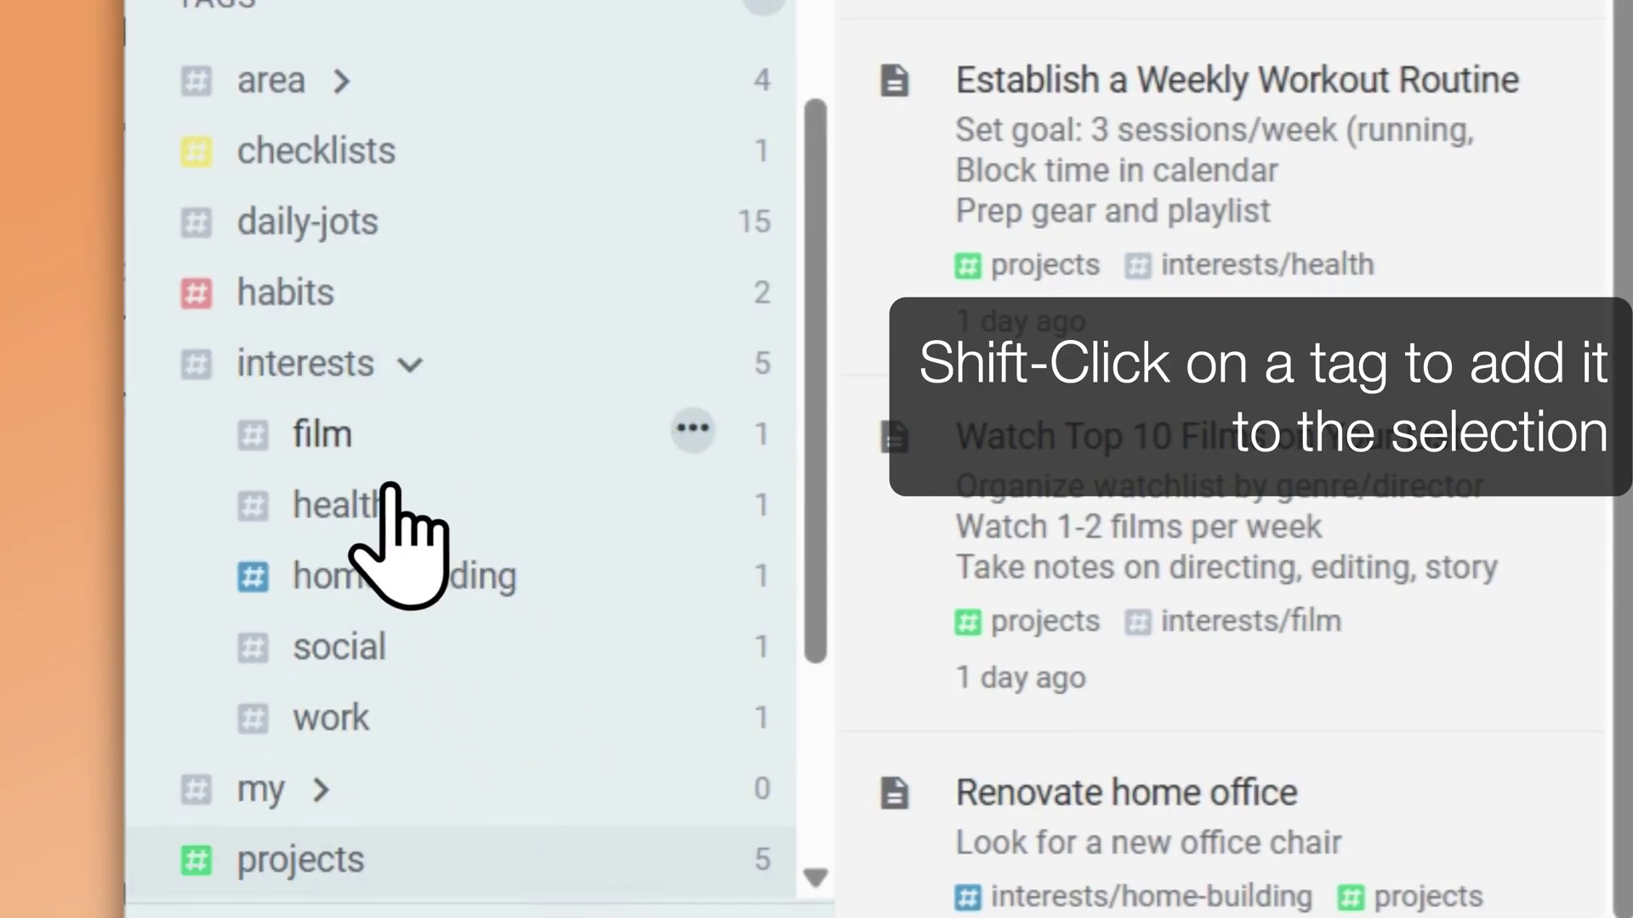
left_click(380, 440, "shift")
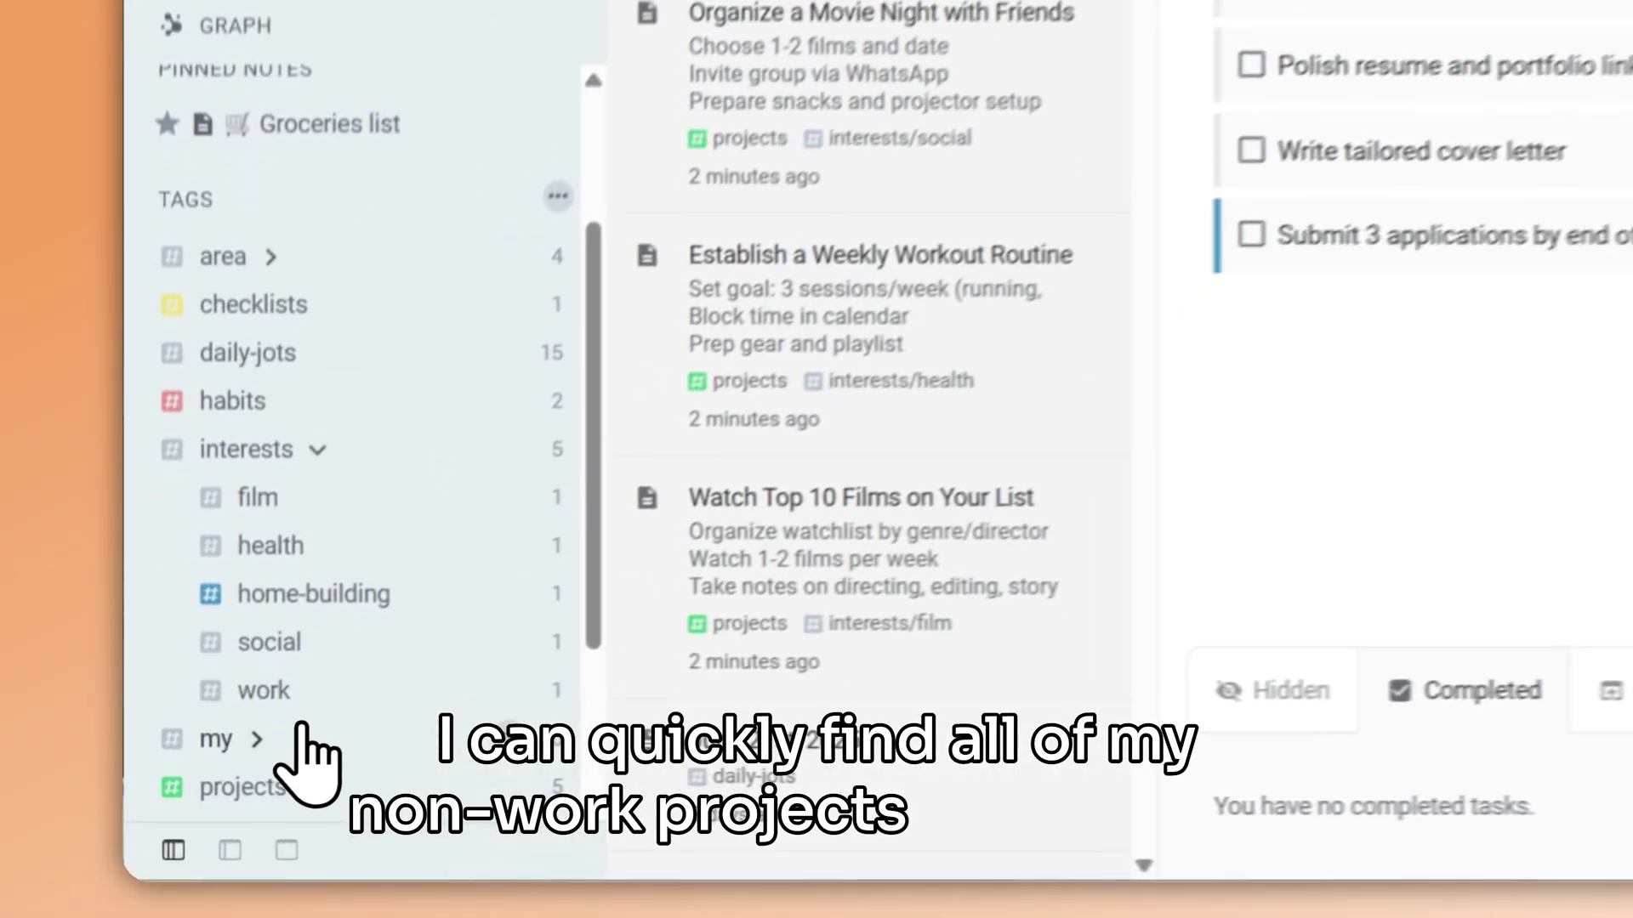
Filter by projects plus interests/work, then edit the search to exclude interests/work.
left_click(243, 791)
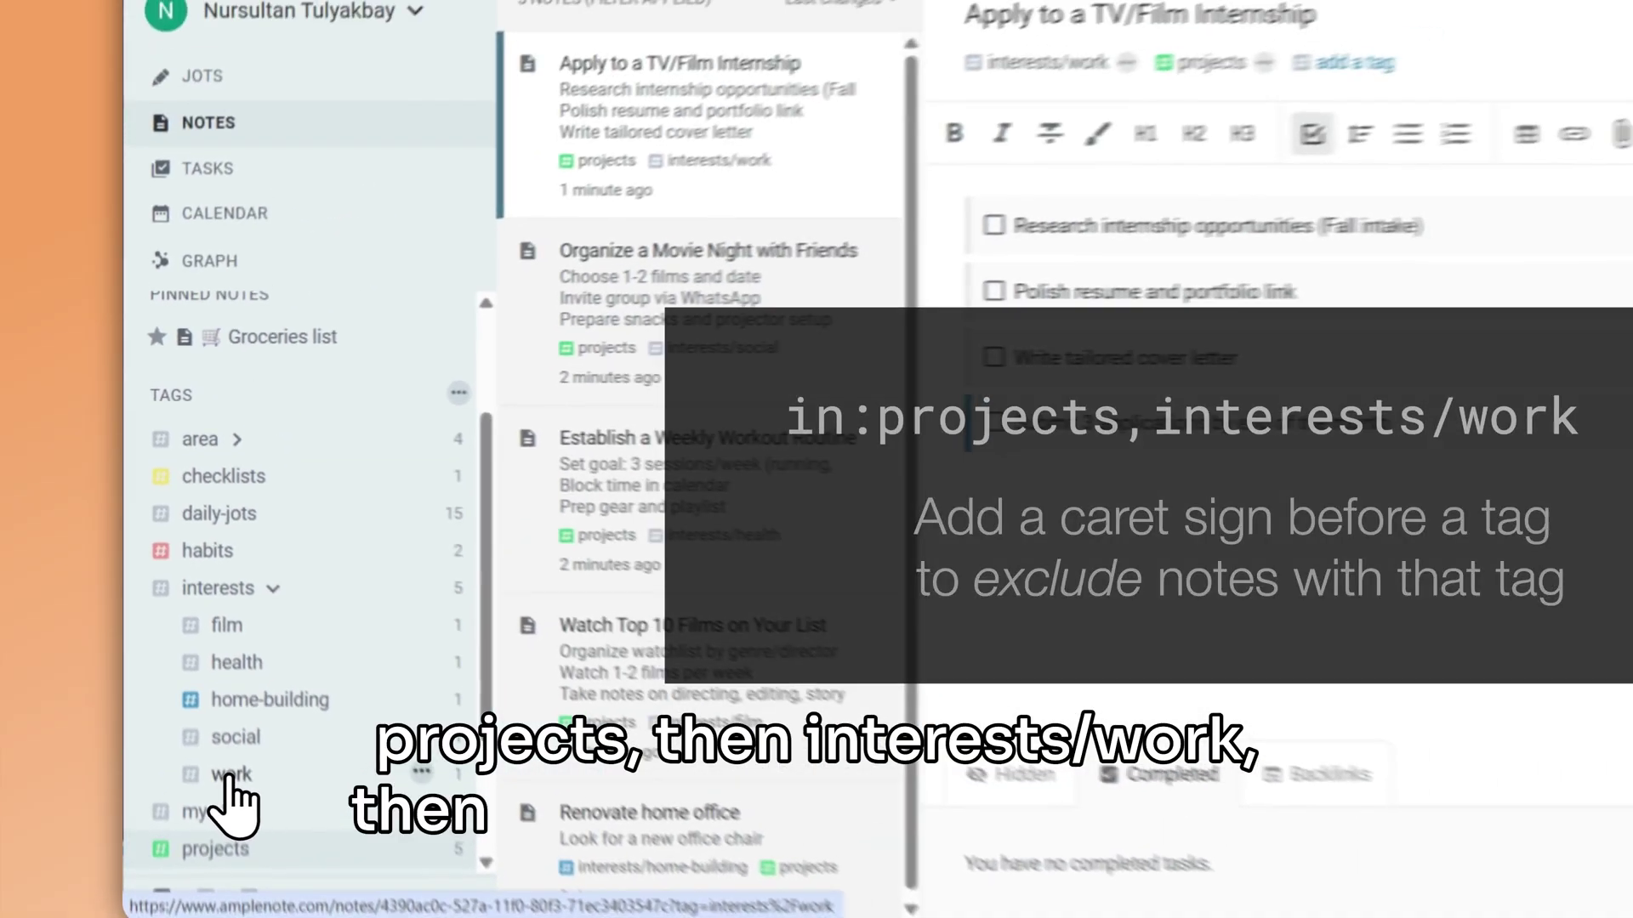
left_click(270, 679)
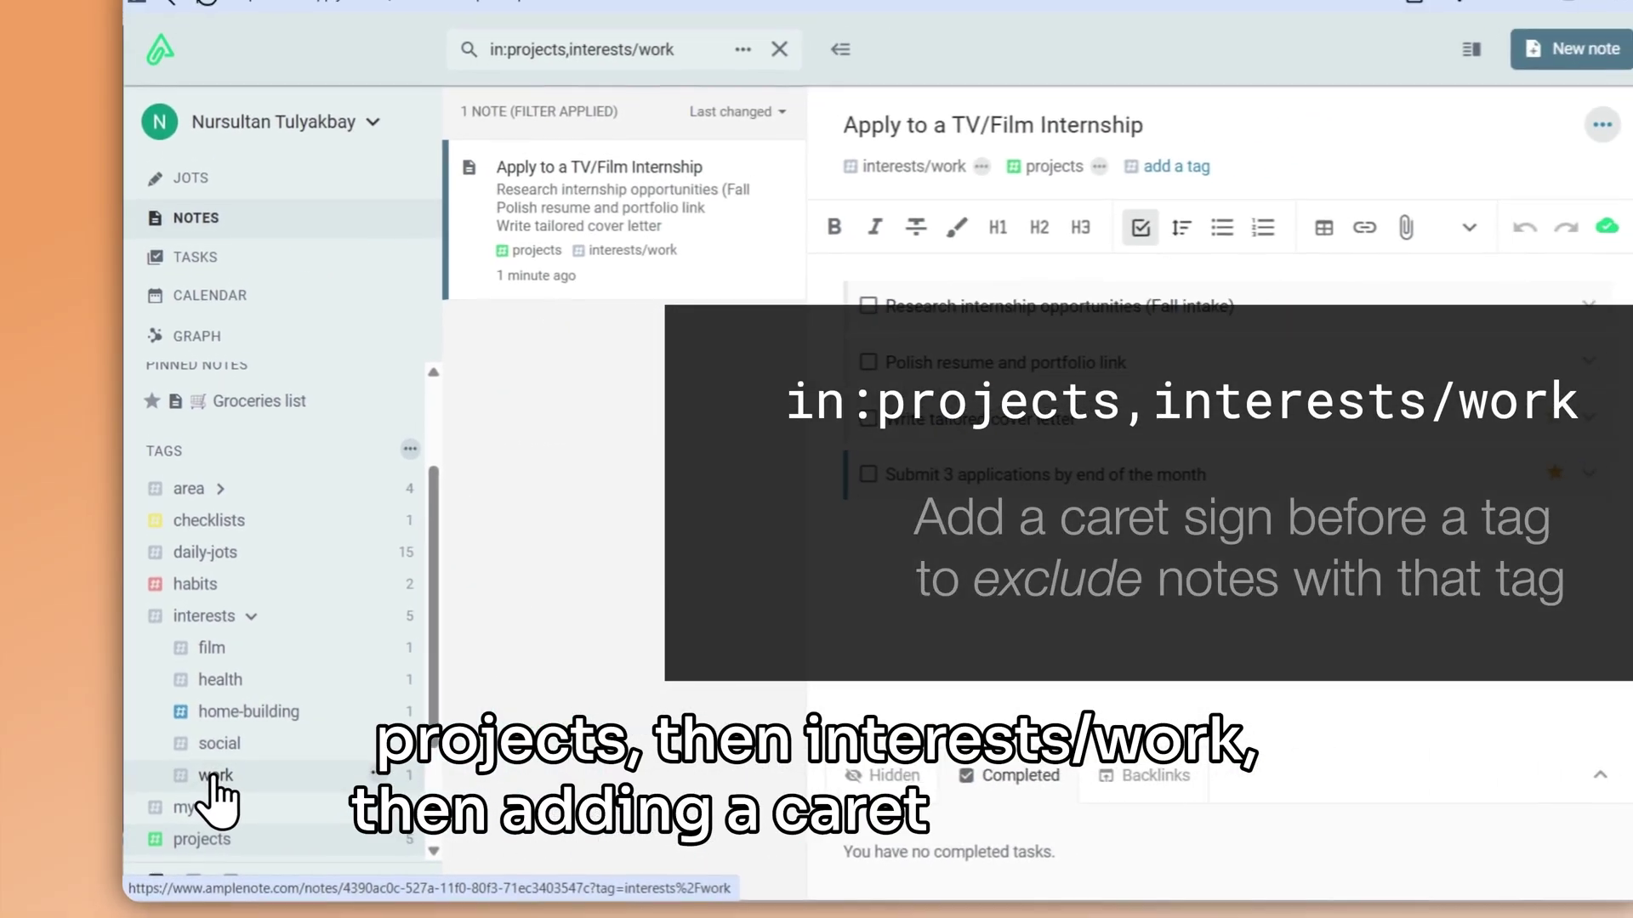
left_click(582, 64)
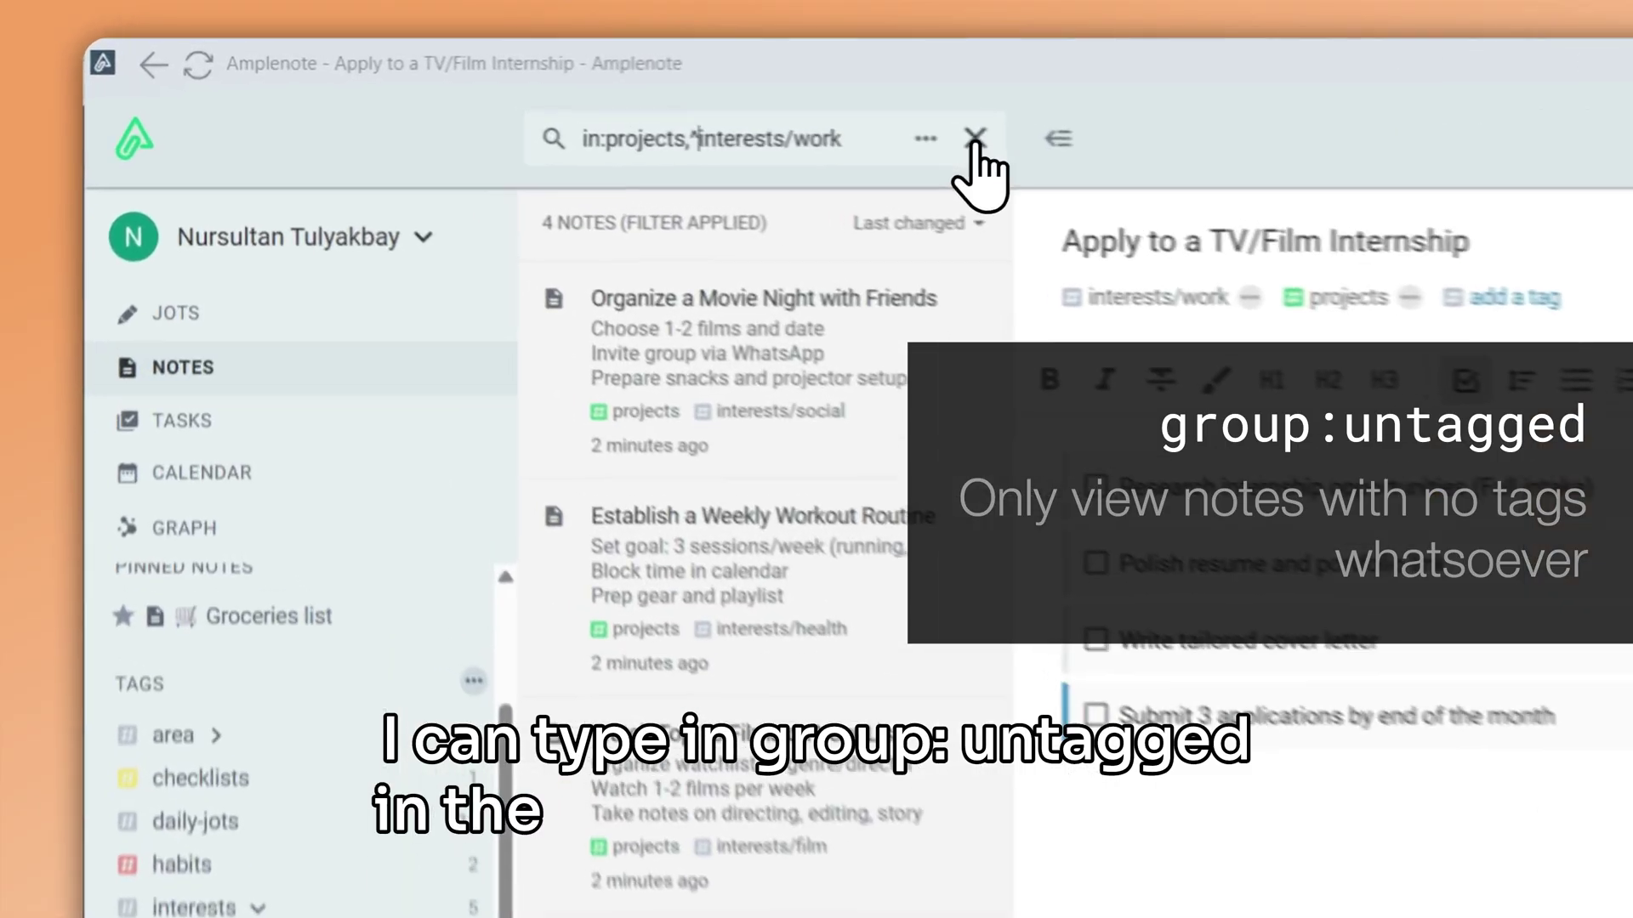
Replace the filter with a group:untagged search listing the 5 untagged notes.
left_click(720, 106)
left_click(864, 161)
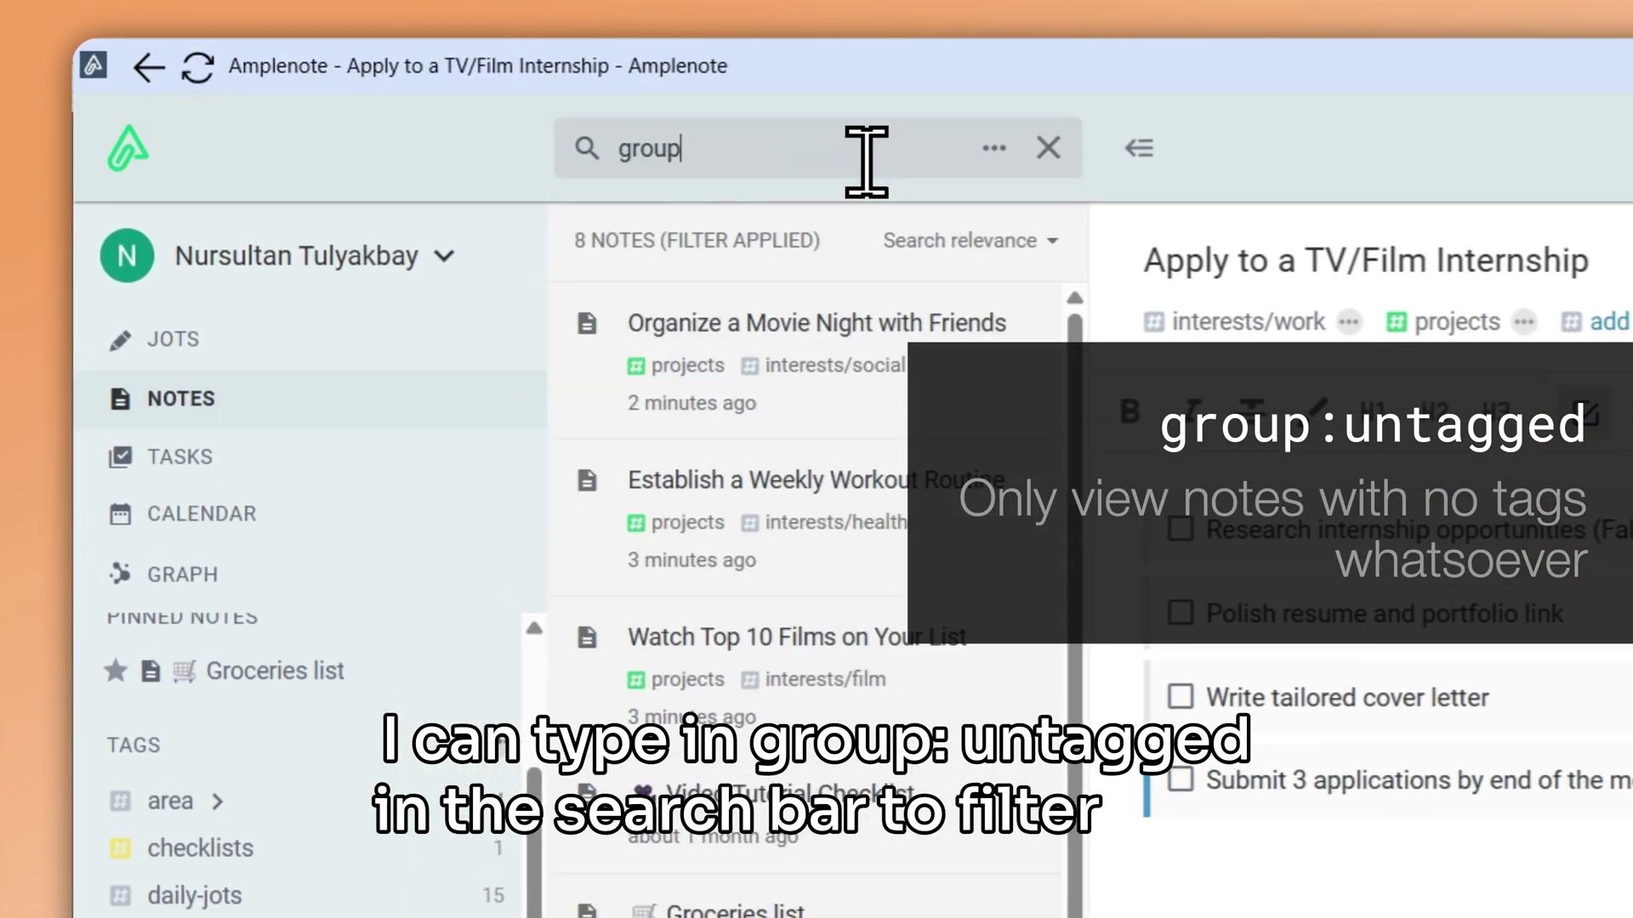
type(": unt")
key("Return")
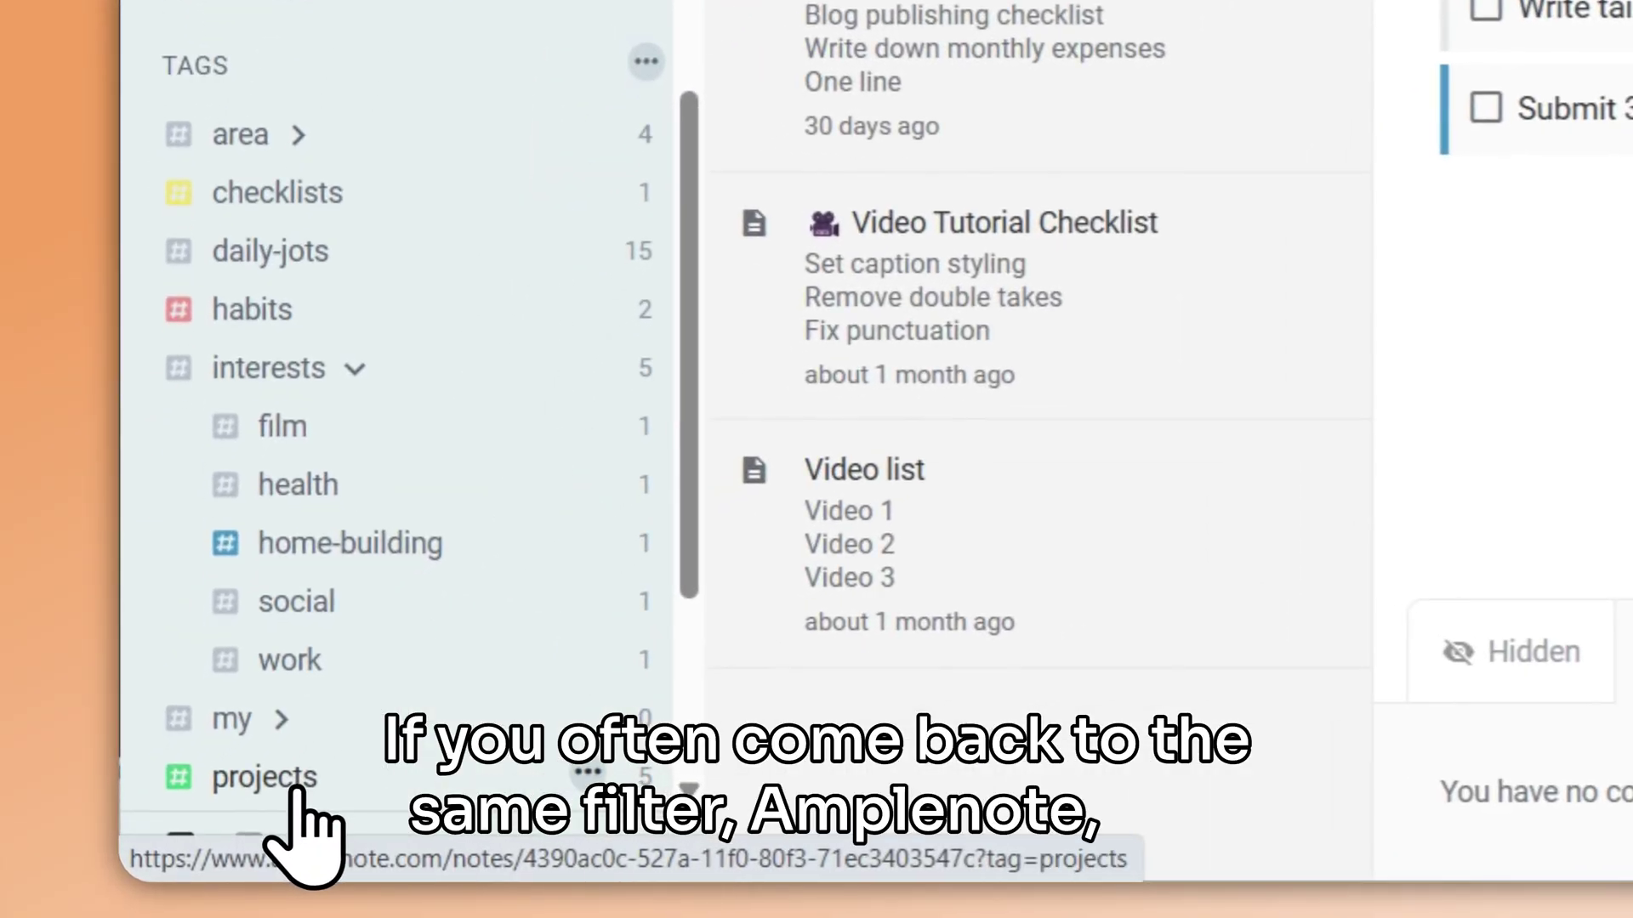
Build the search in:projects,^interests/work from the projects and interests/work tags.
left_click(298, 795)
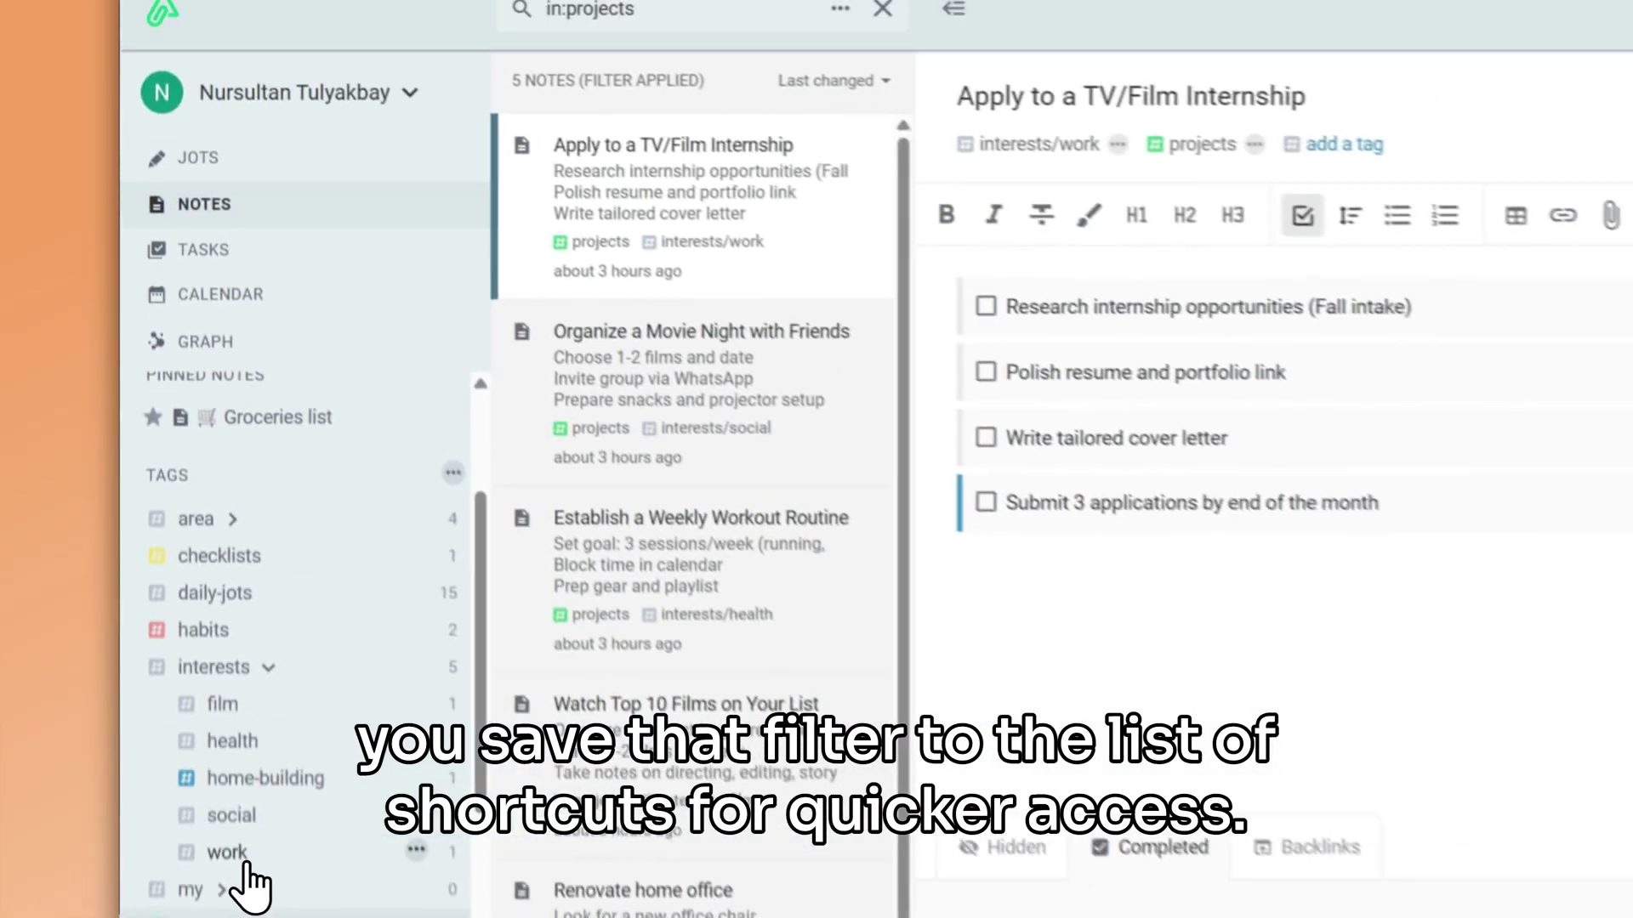
left_click(298, 662)
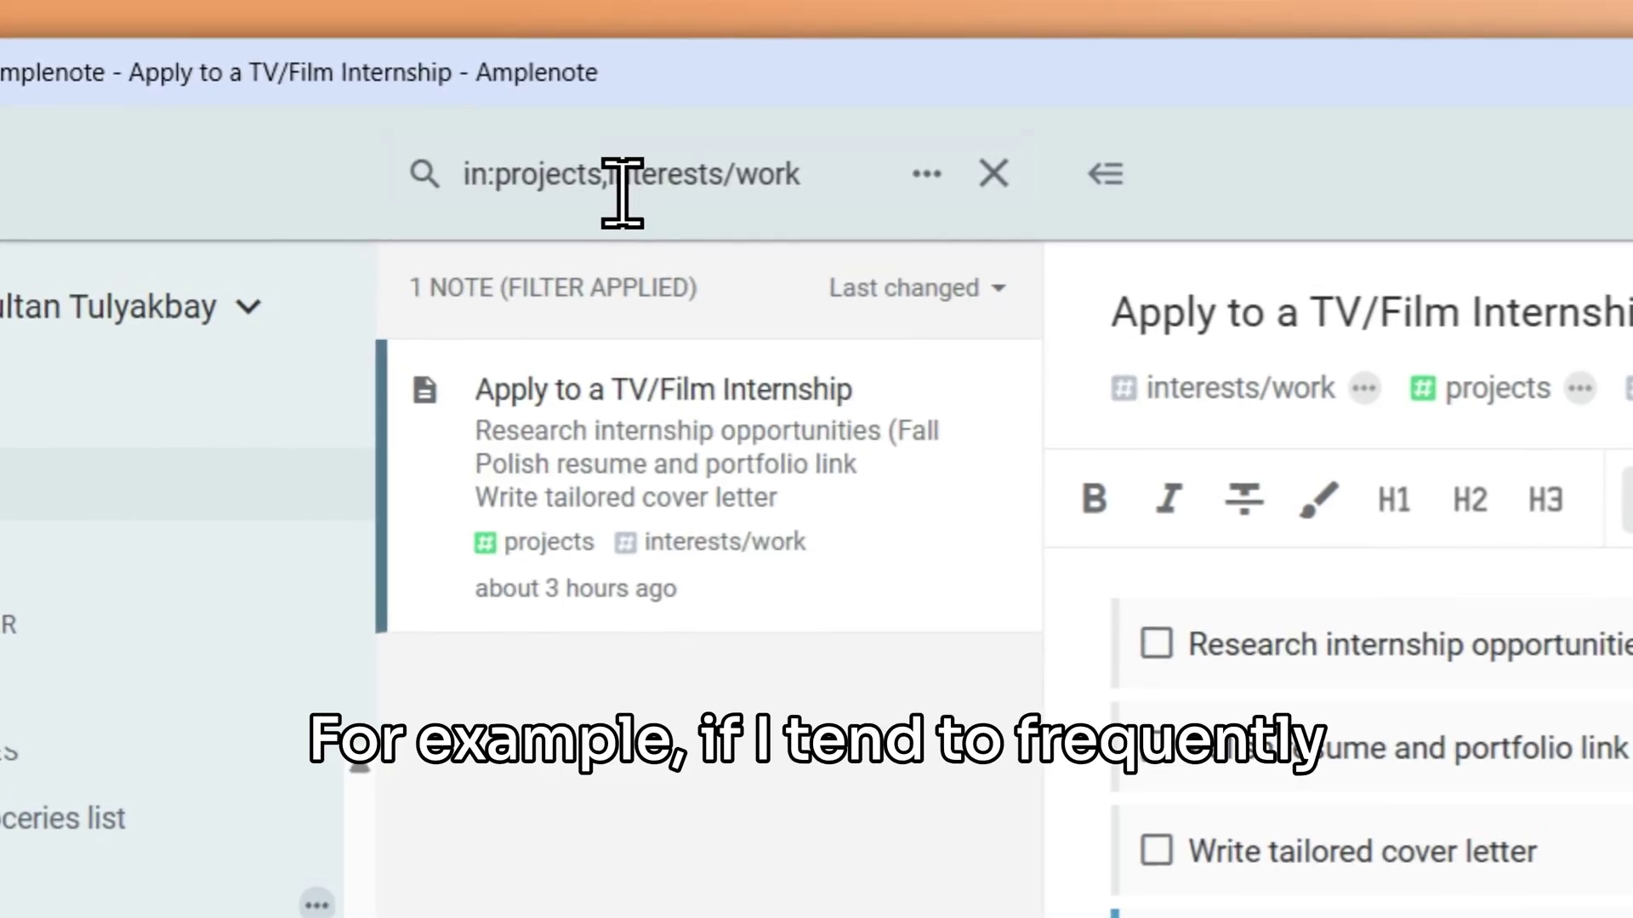
left_click(620, 192)
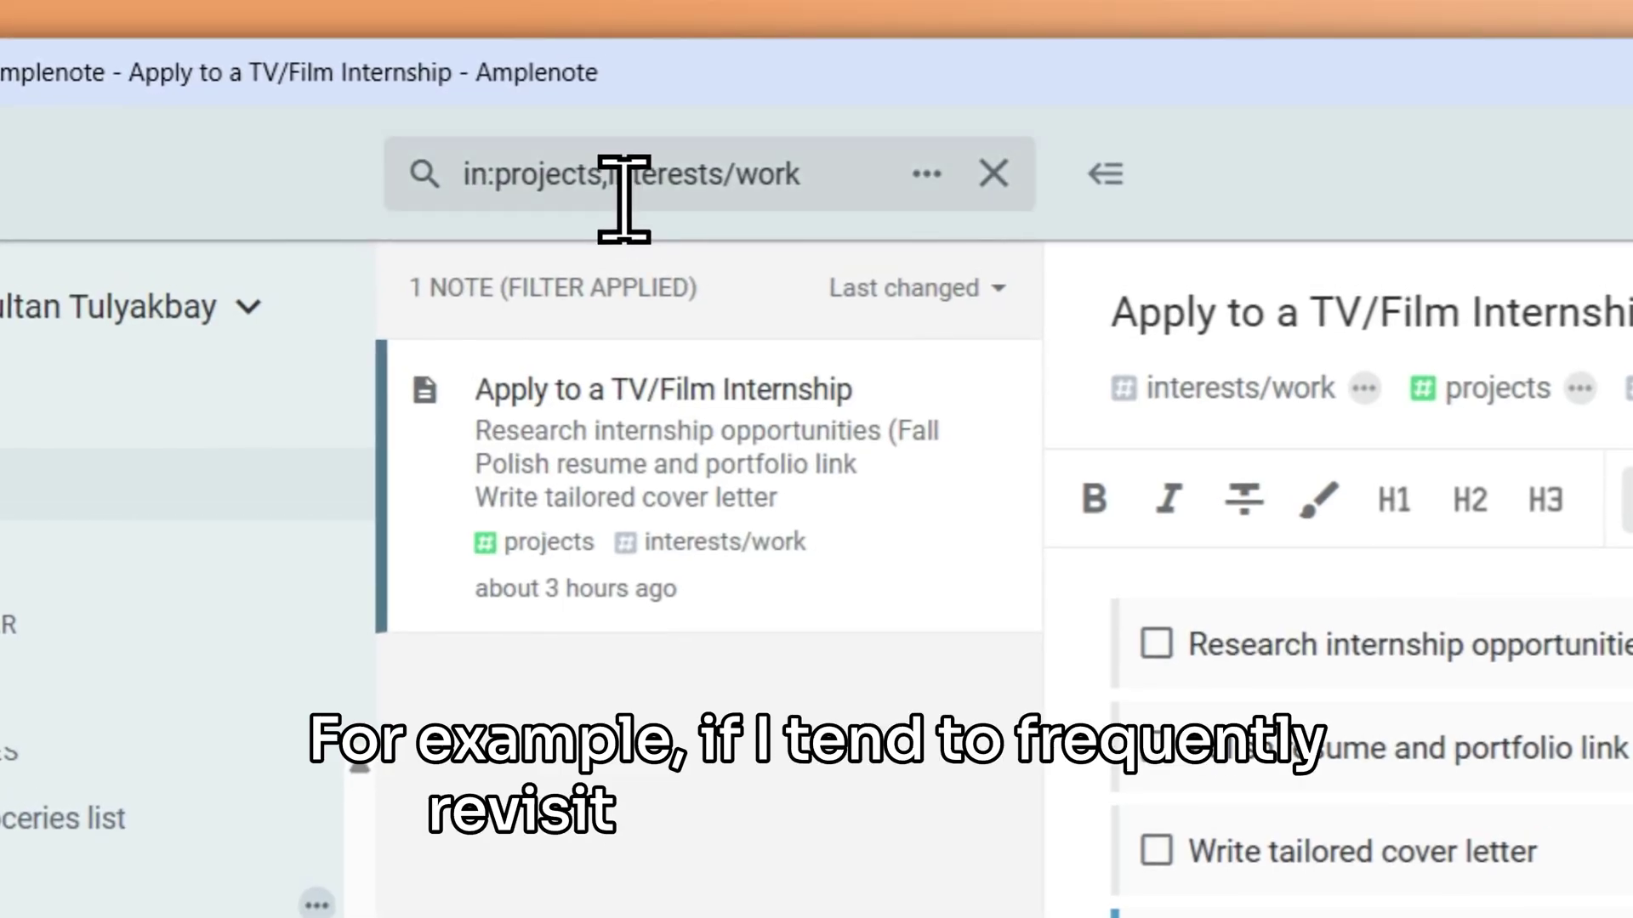
type("^")
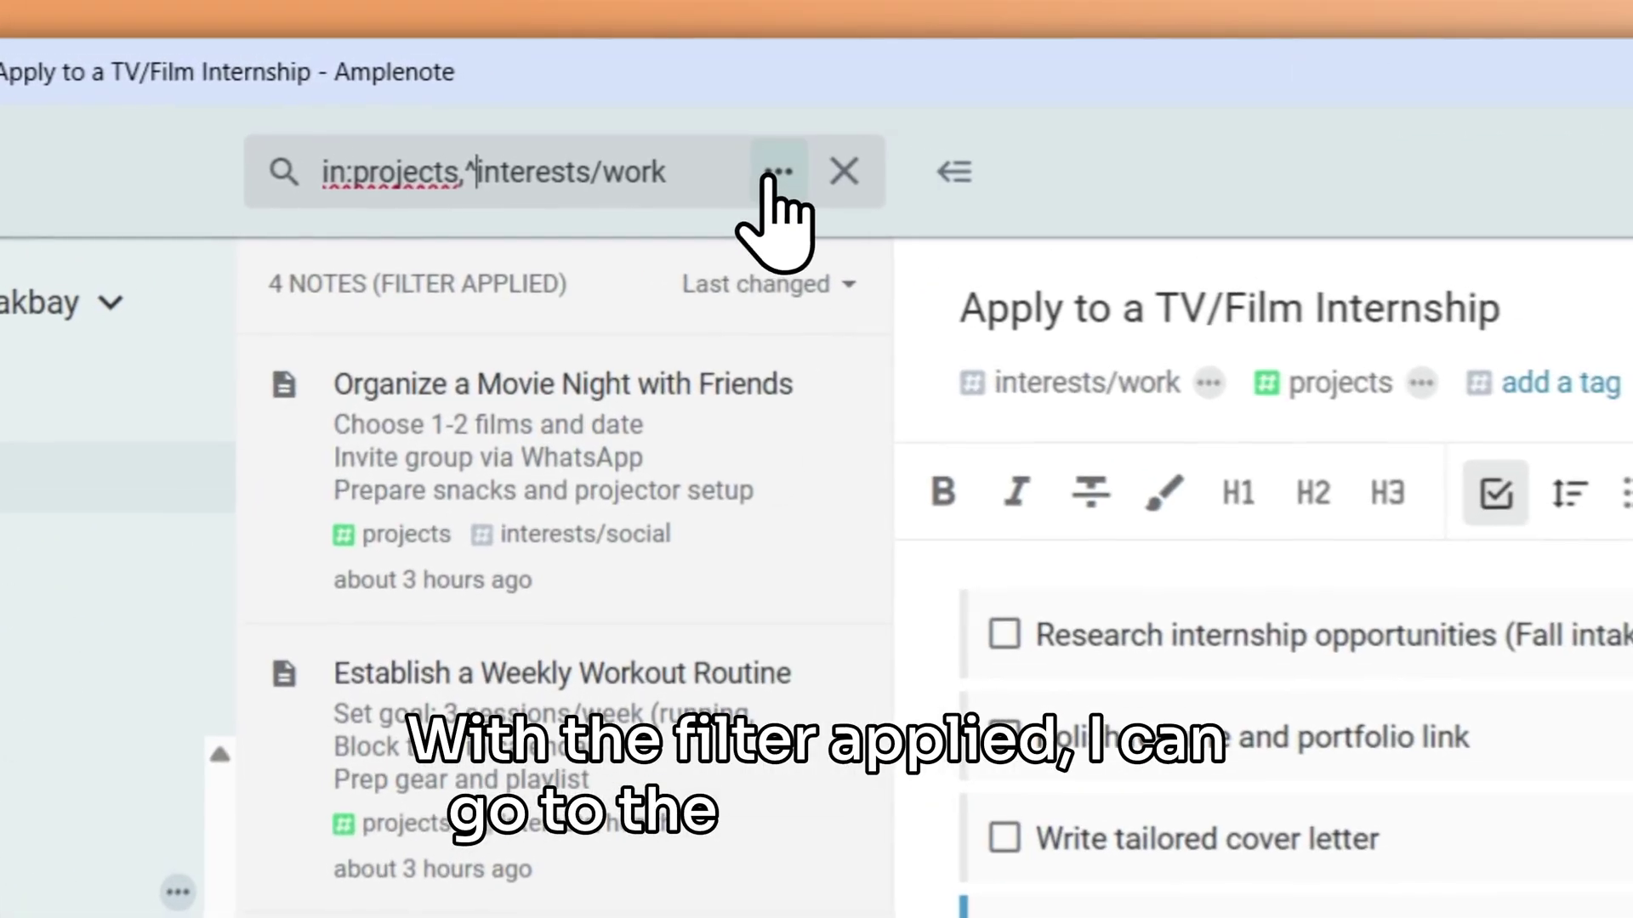
Save the projects,^interests/work search query to the sidebar shortcuts.
left_click(687, 105)
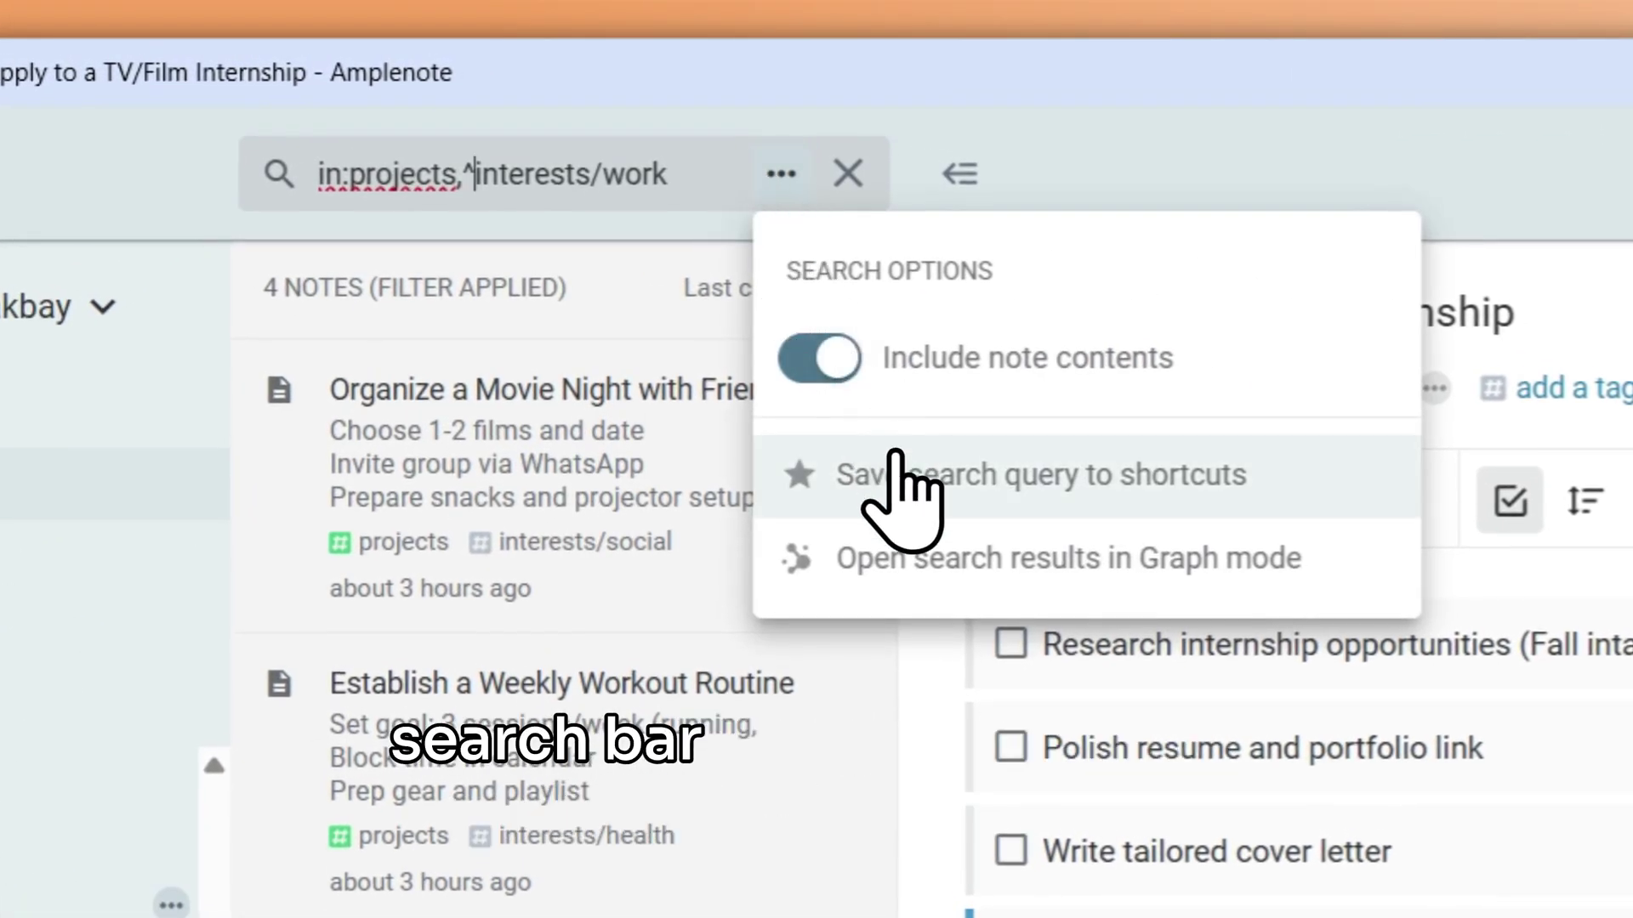
left_click(908, 493)
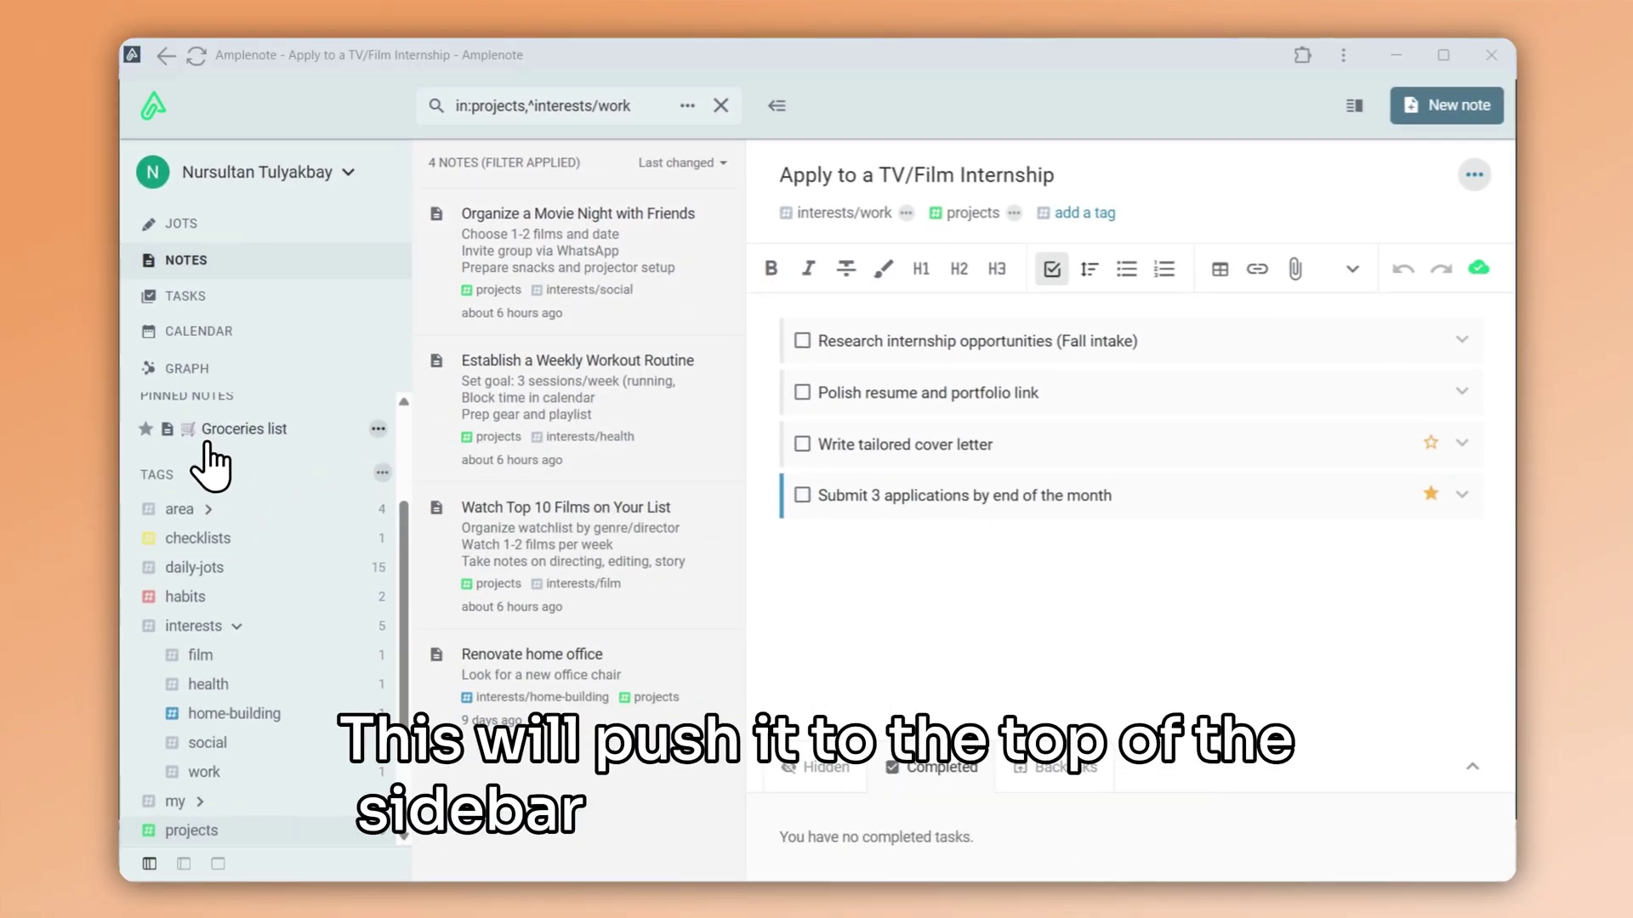
scroll(221, 464, "up", 1)
scroll(234, 468, "up", 1)
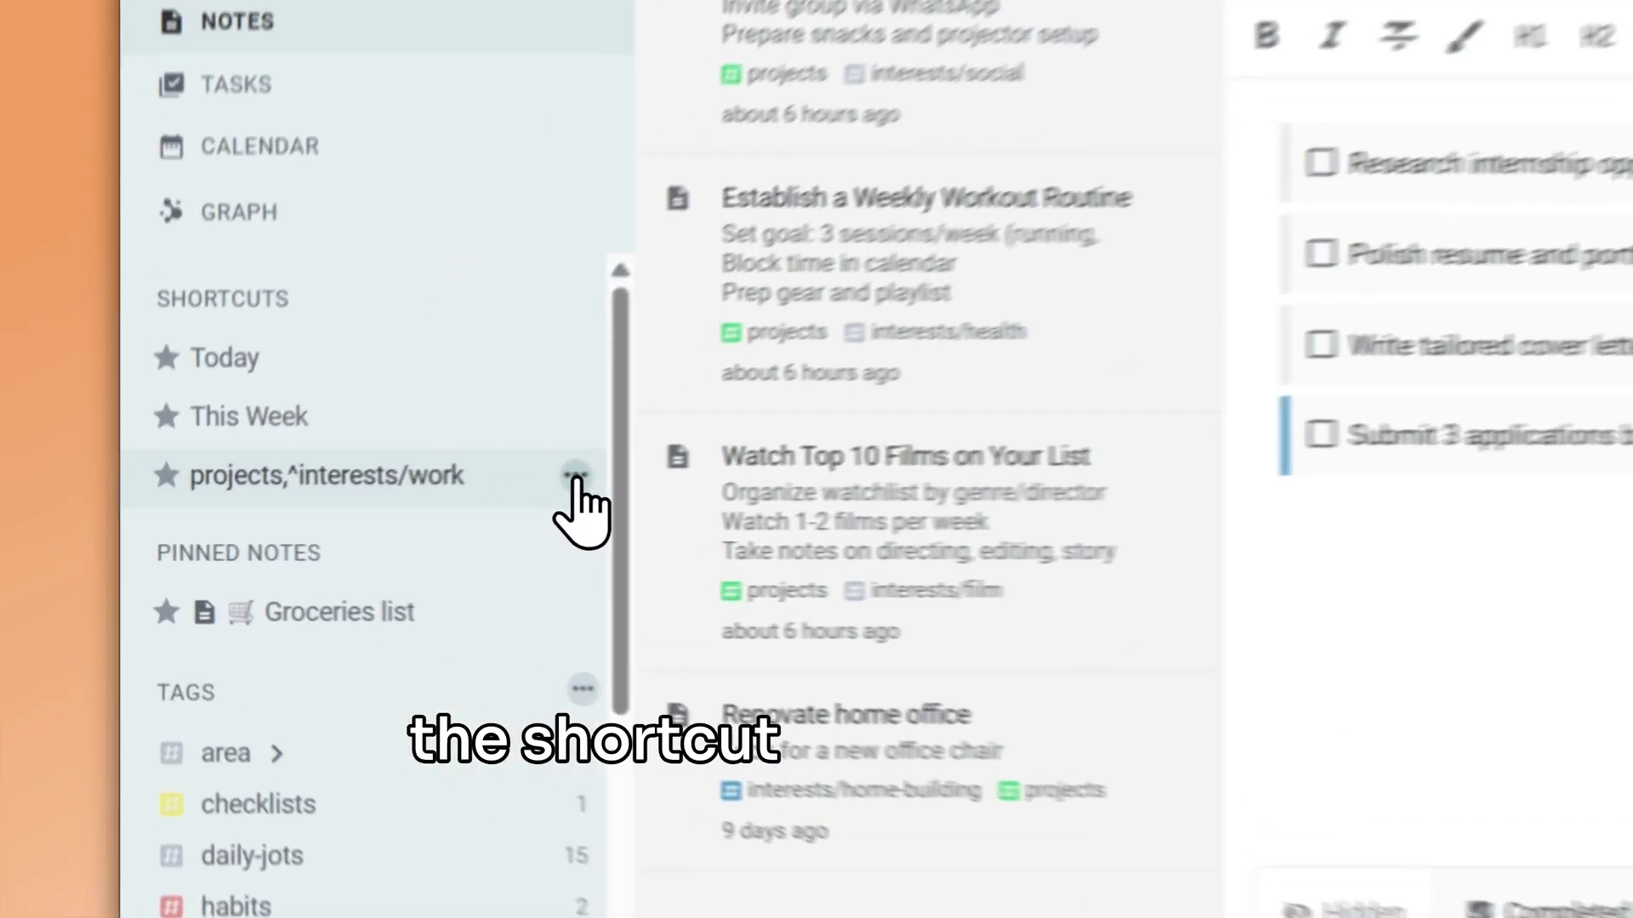
Rename the new shortcut to 'Non-work projects' with a kite emoji in front.
left_click(378, 518)
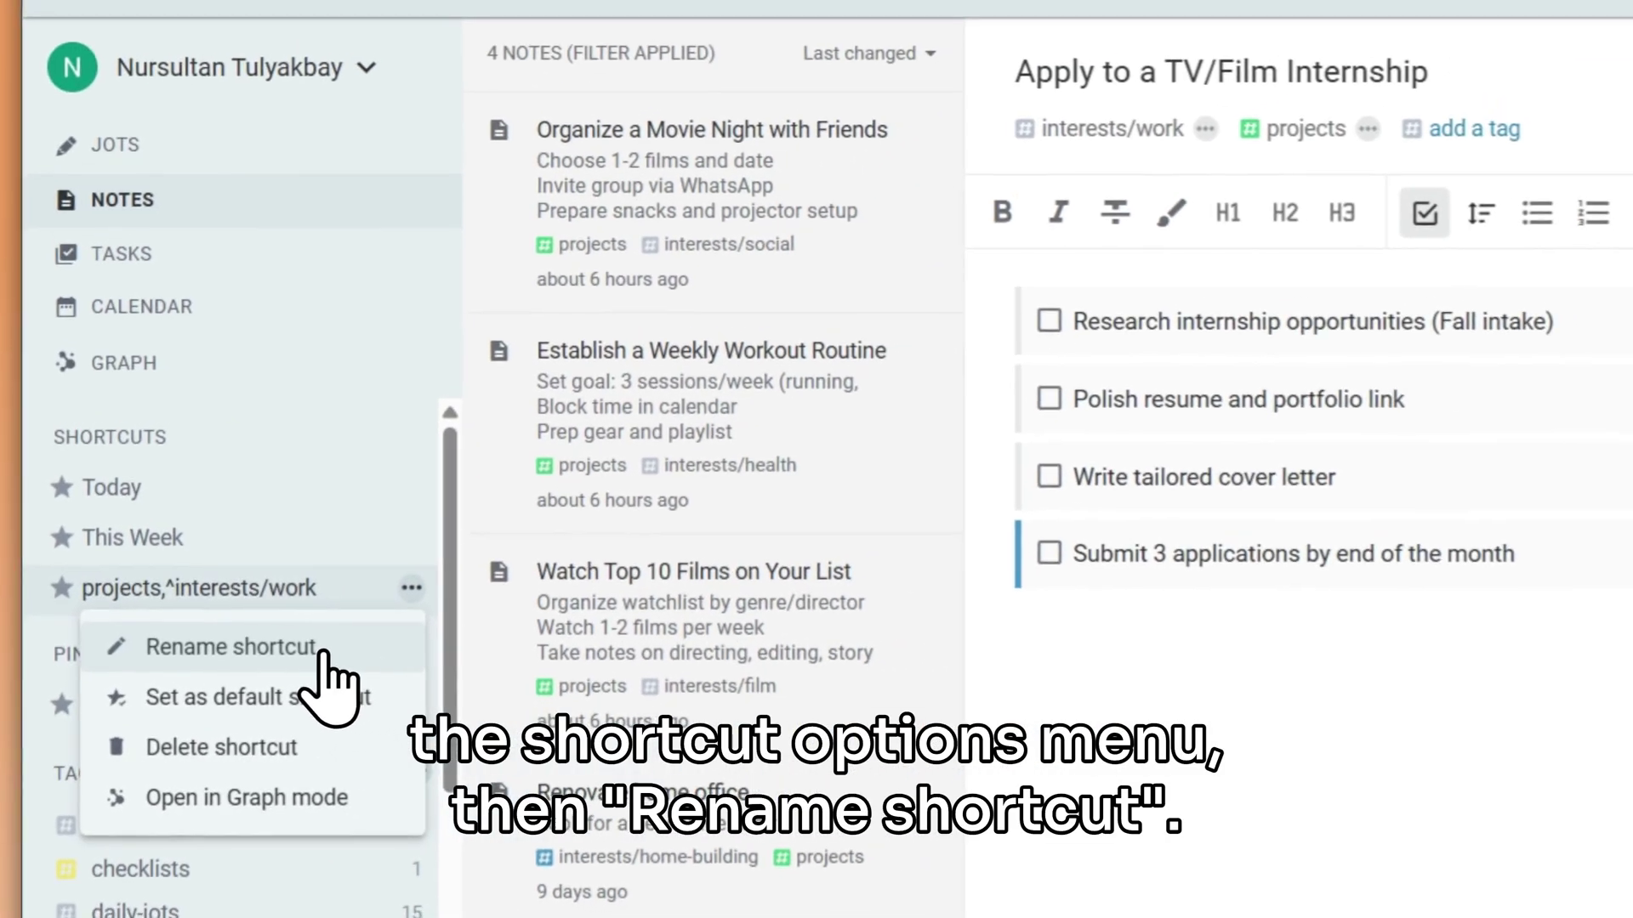
left_click(323, 649)
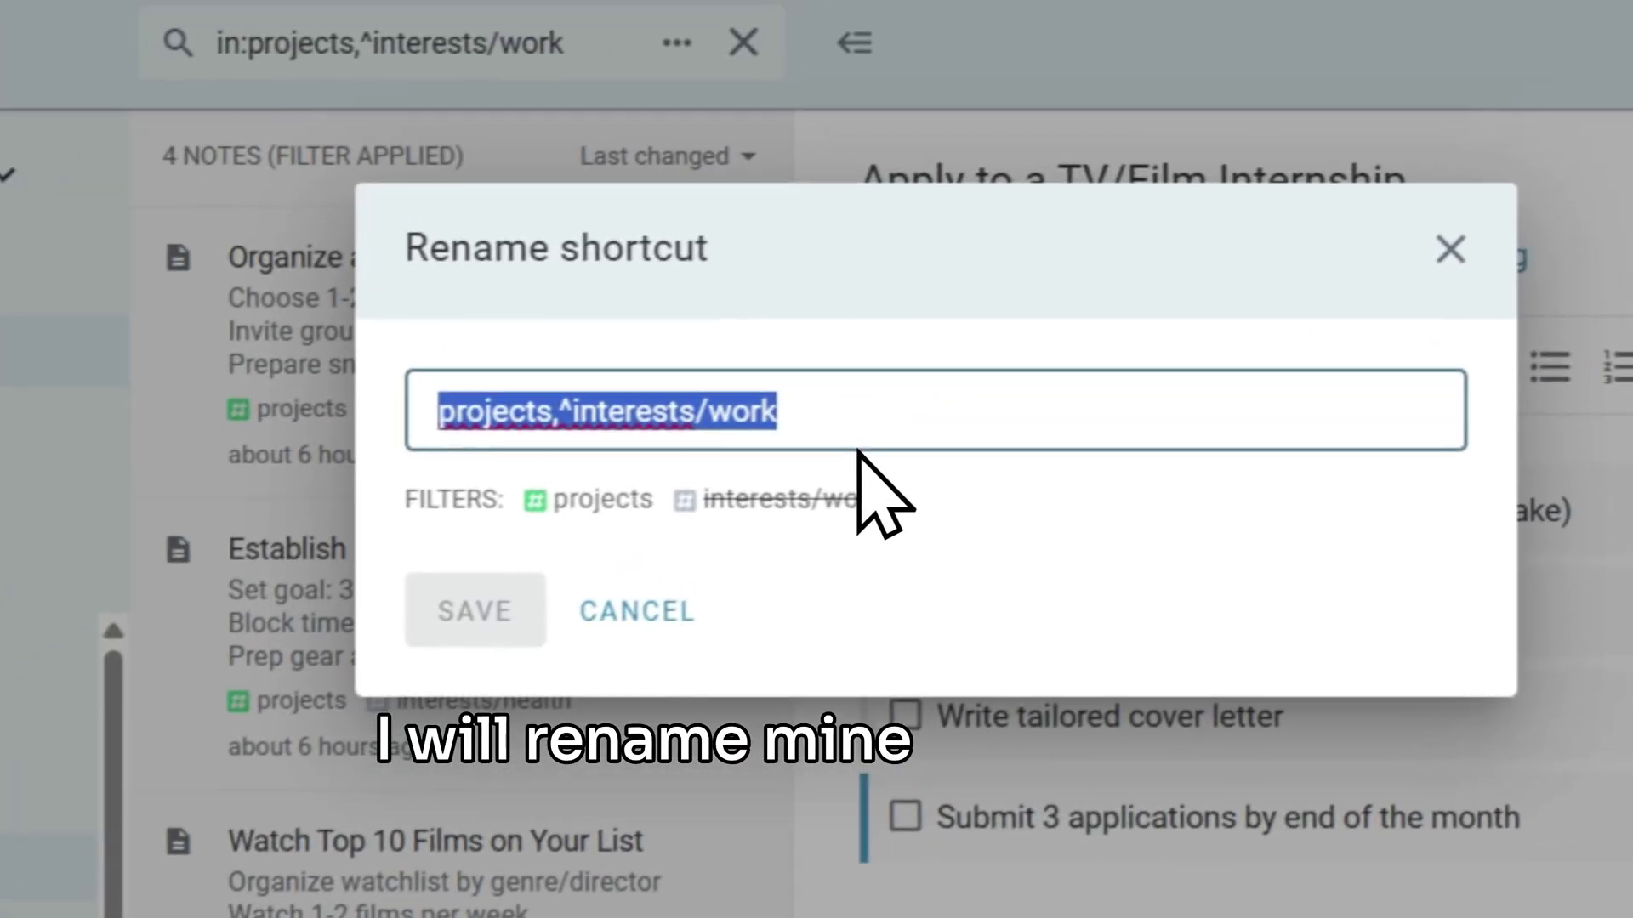
type("🪁")
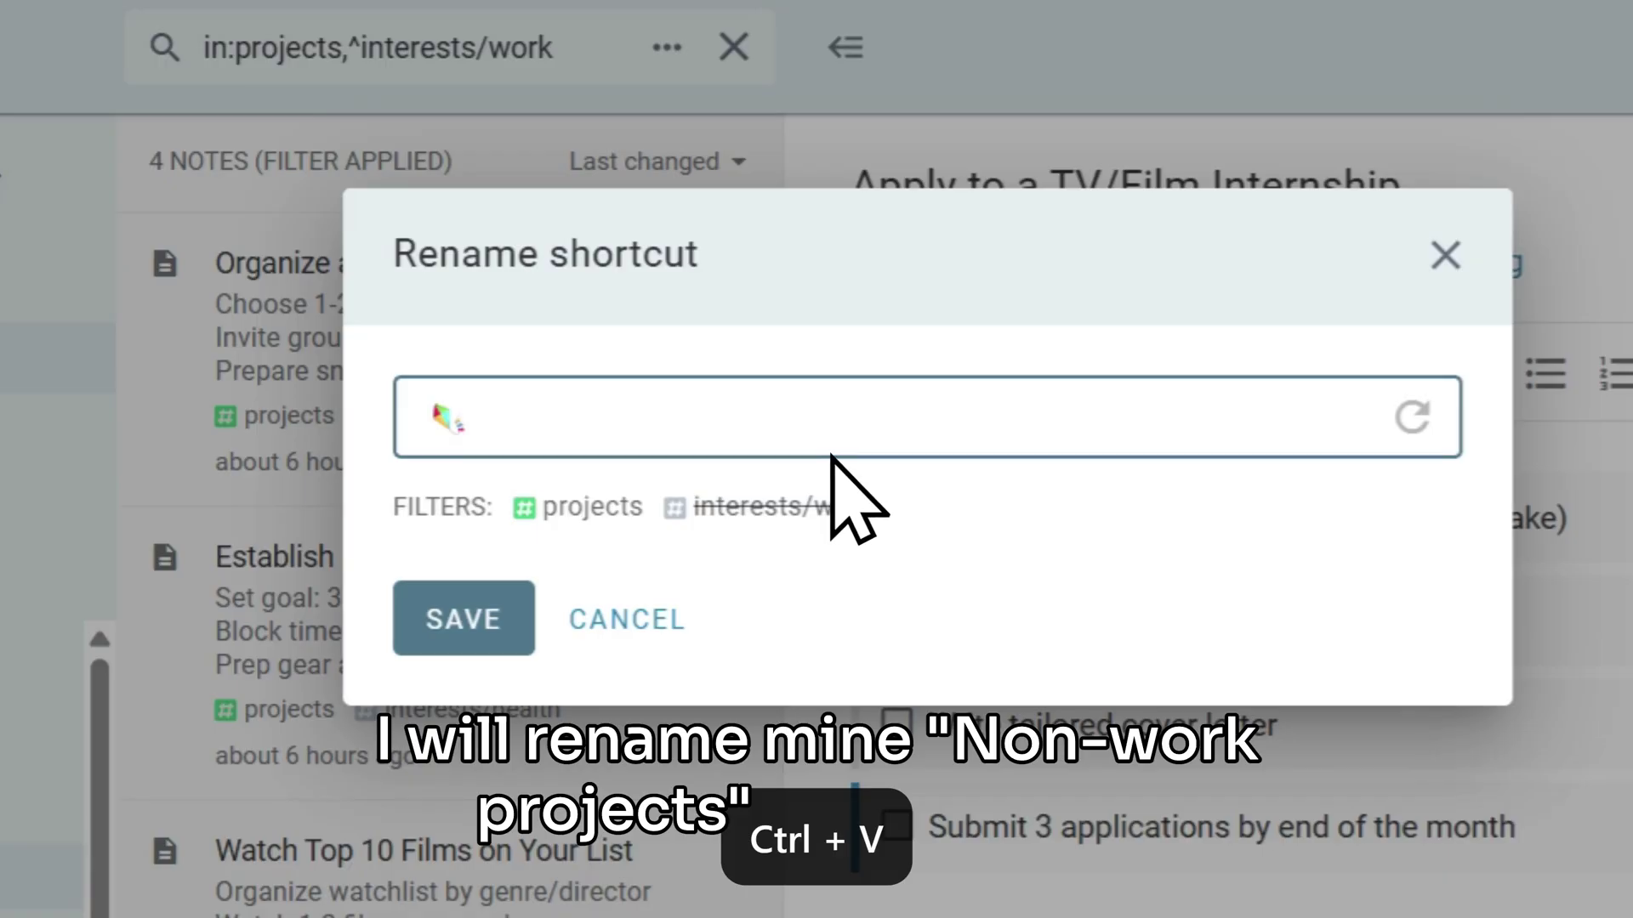
type("Non-work projects")
key("Return")
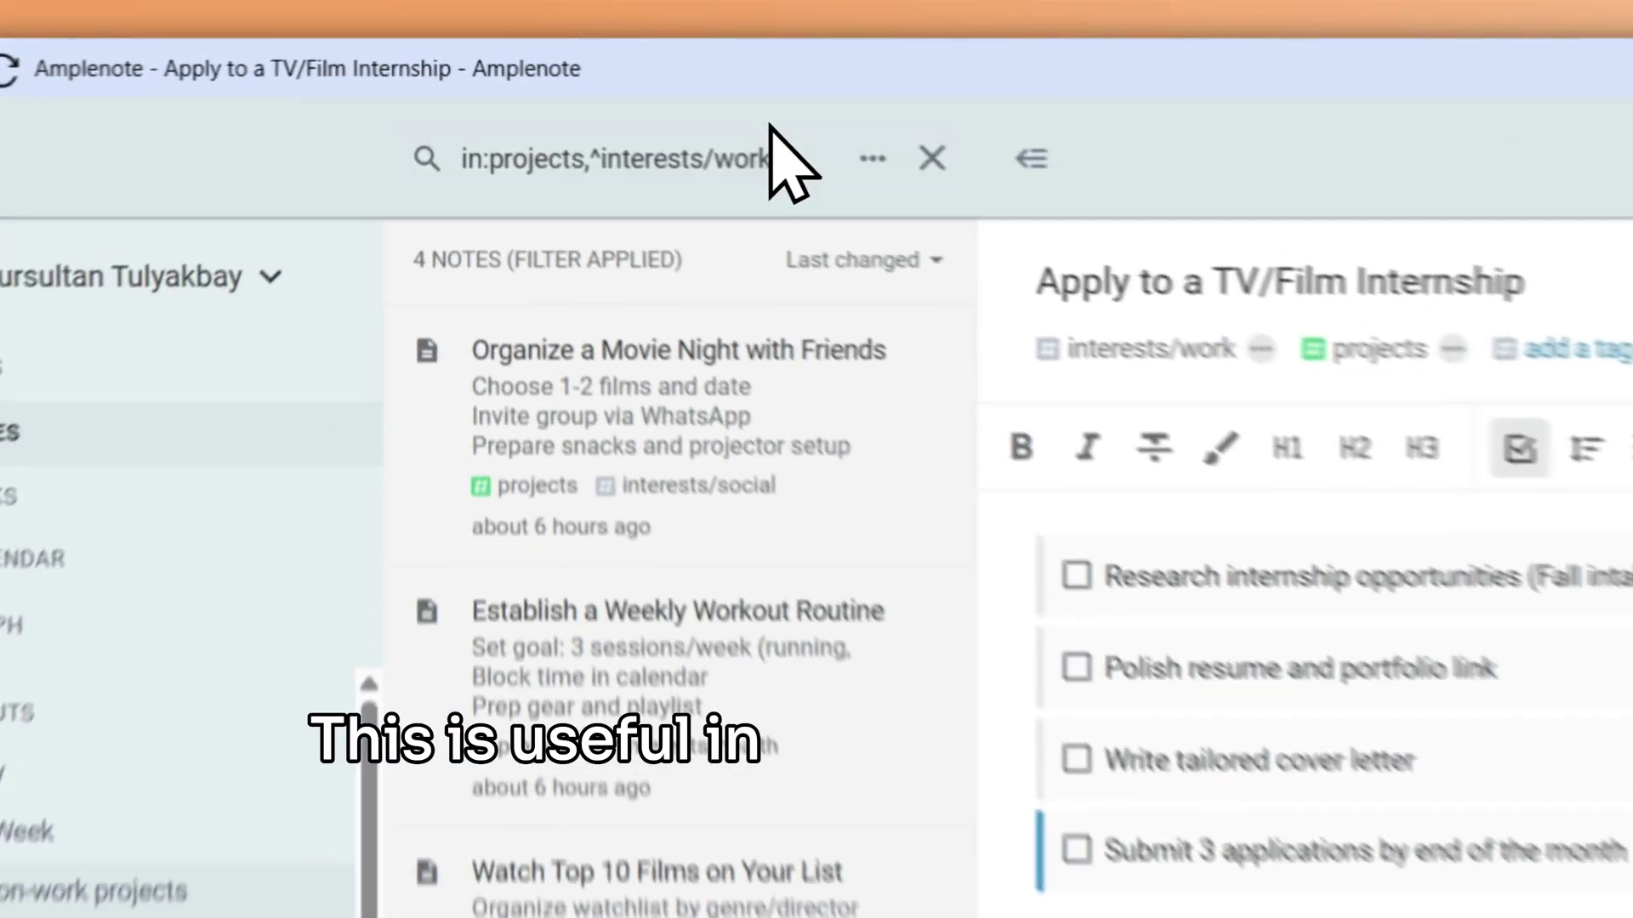
Search for notes matching 'in:^daily-jots' and save that query as a sidebar shortcut.
left_click(990, 174)
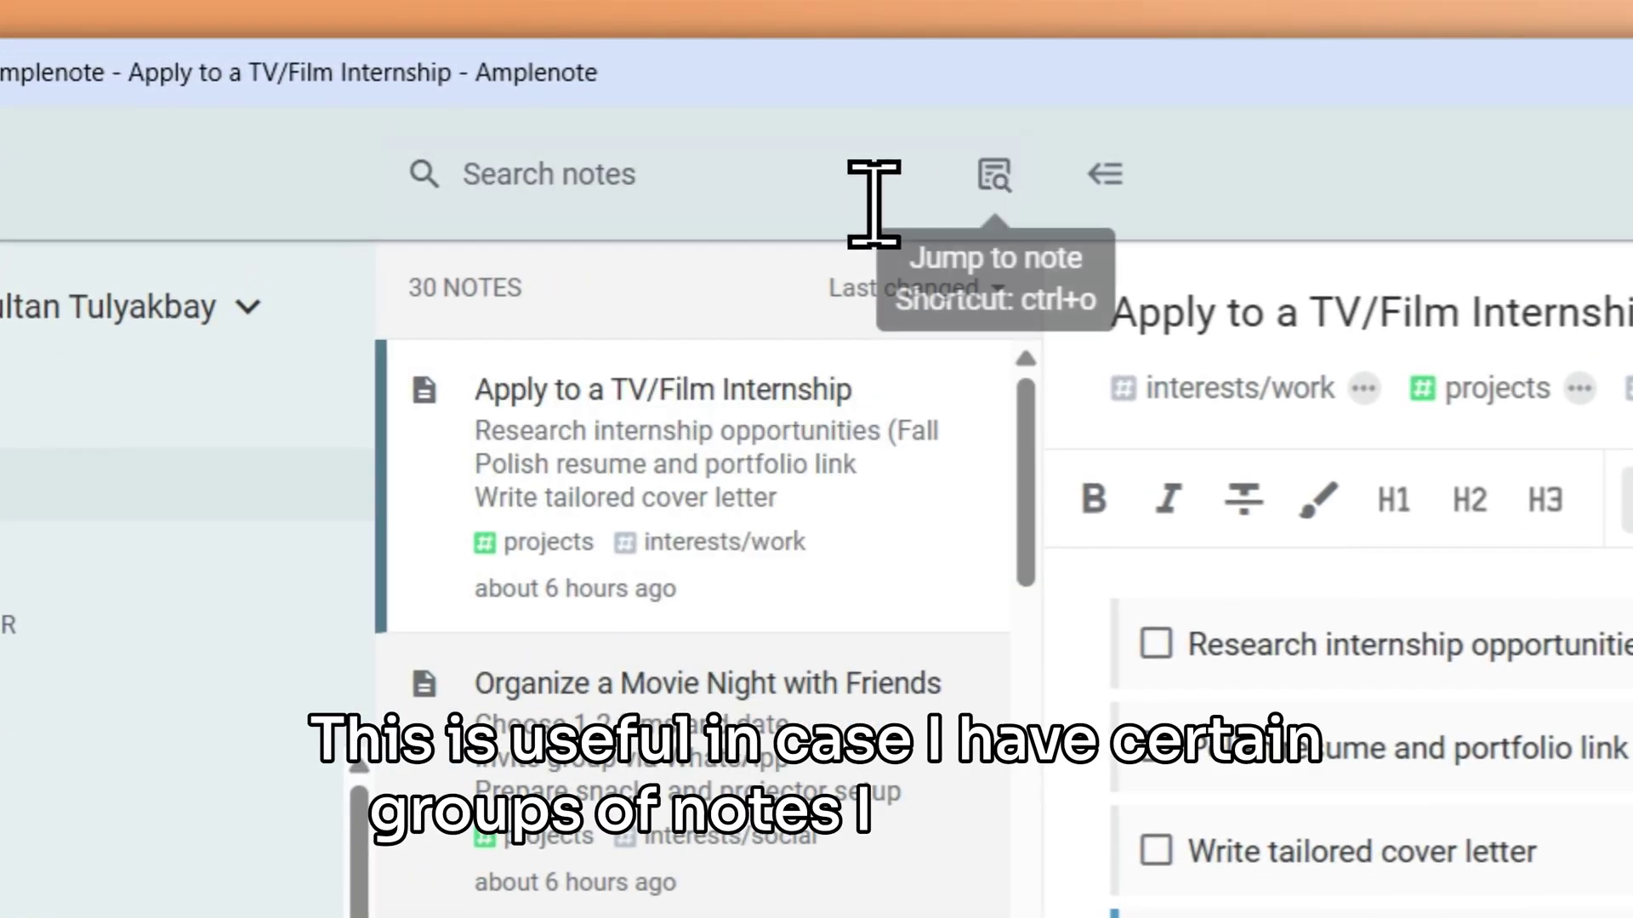
left_click(767, 195)
type("in")
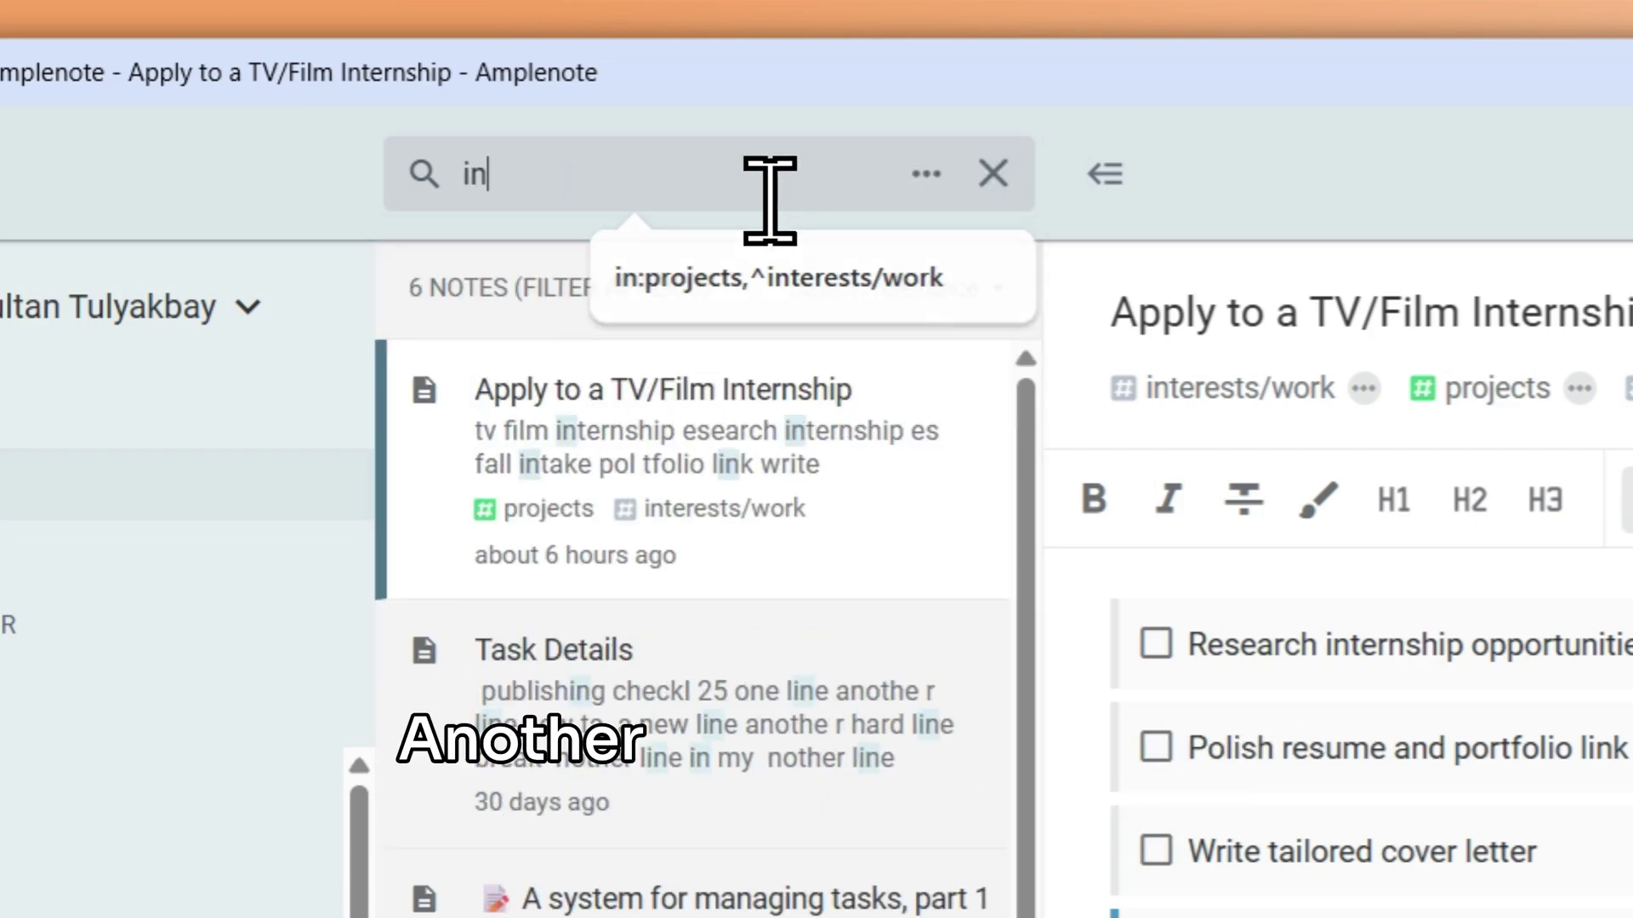
type(":^daily")
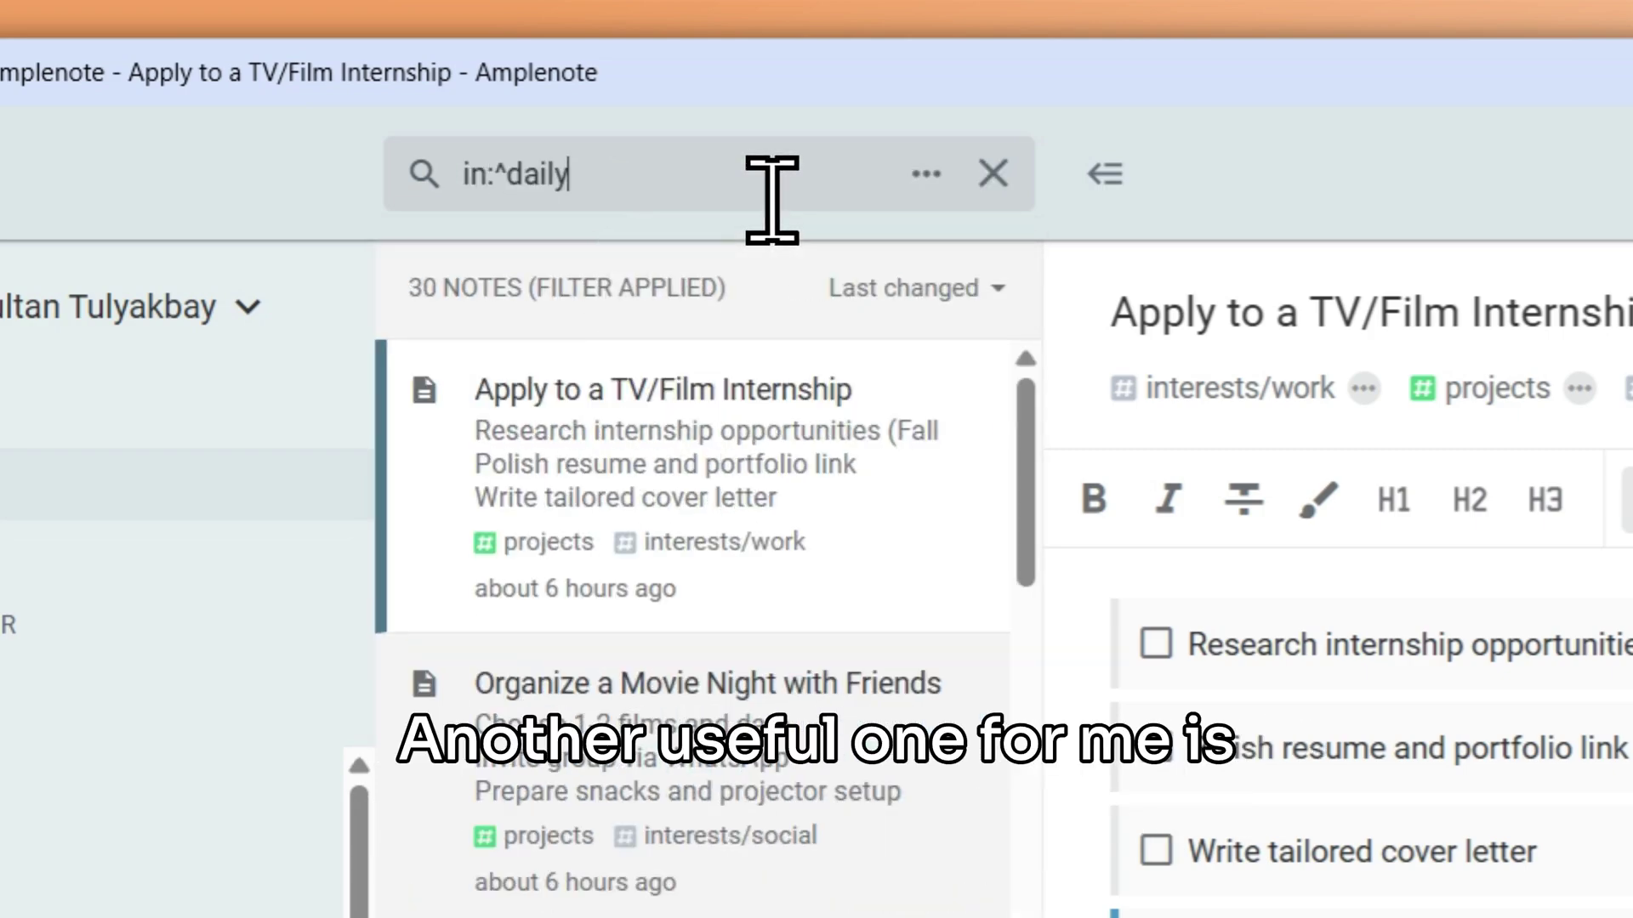
type("-jots")
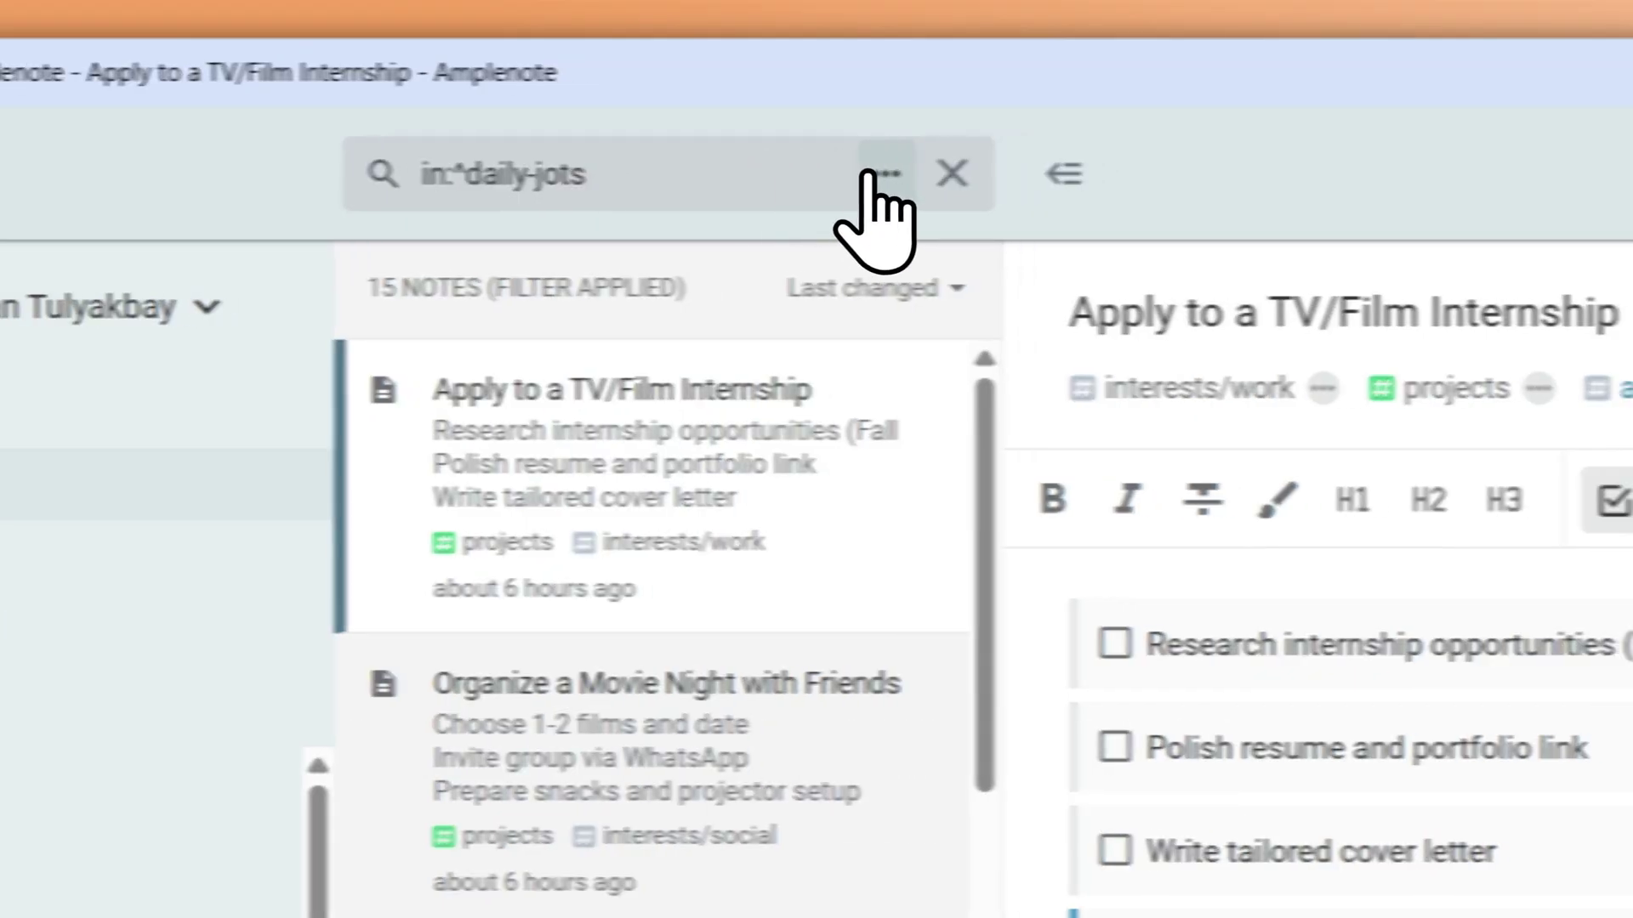
left_click(926, 174)
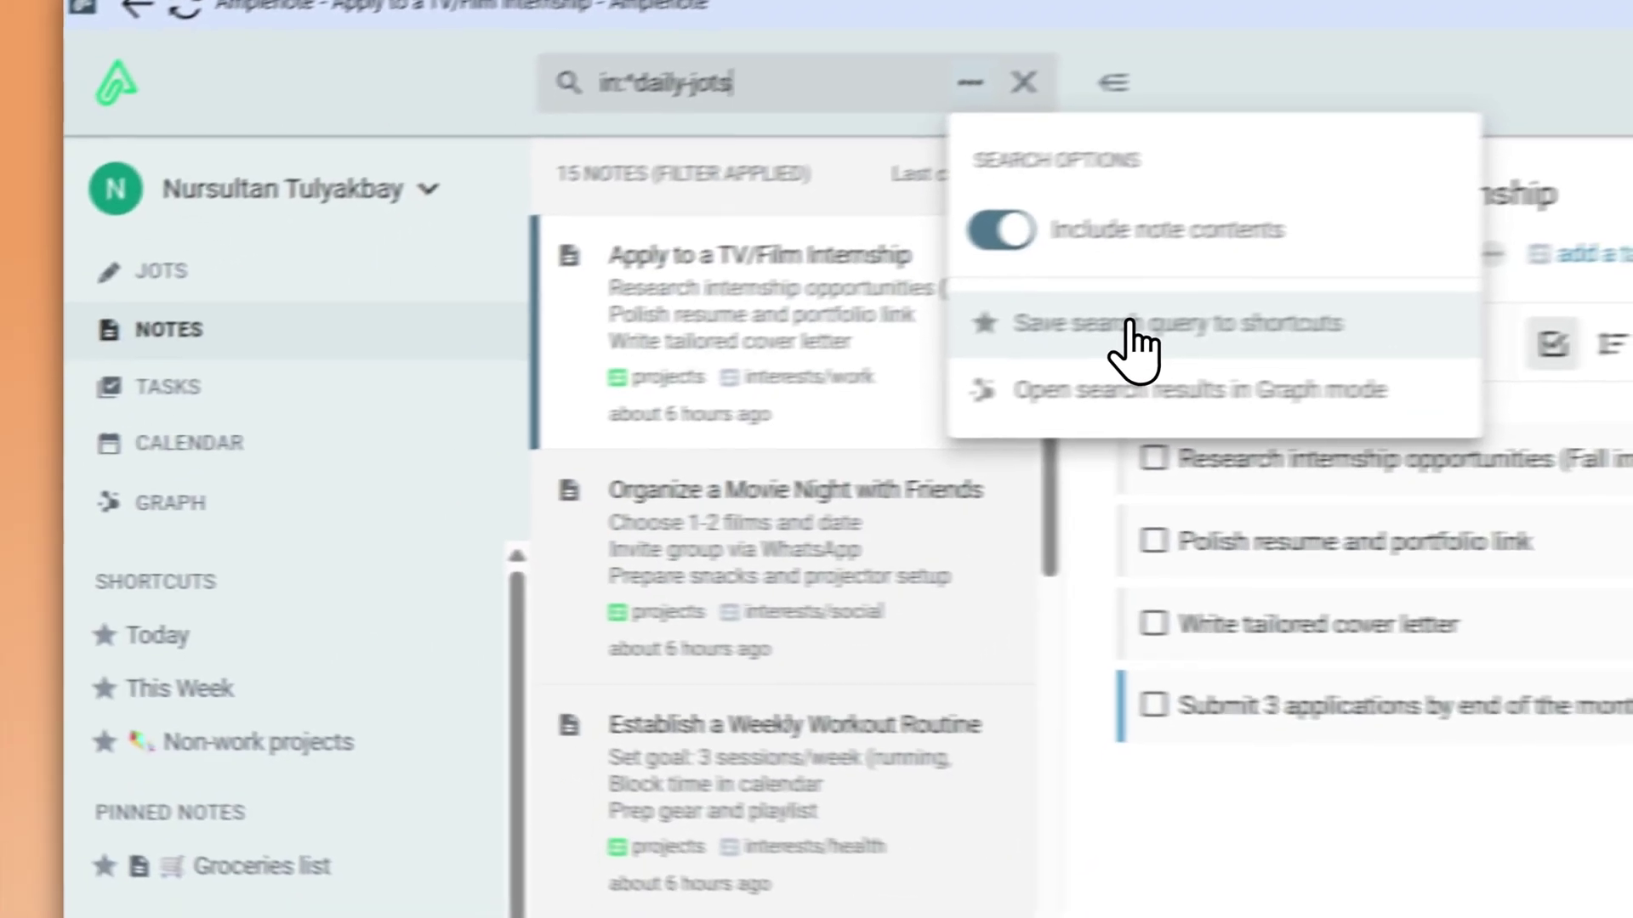
left_click(978, 474)
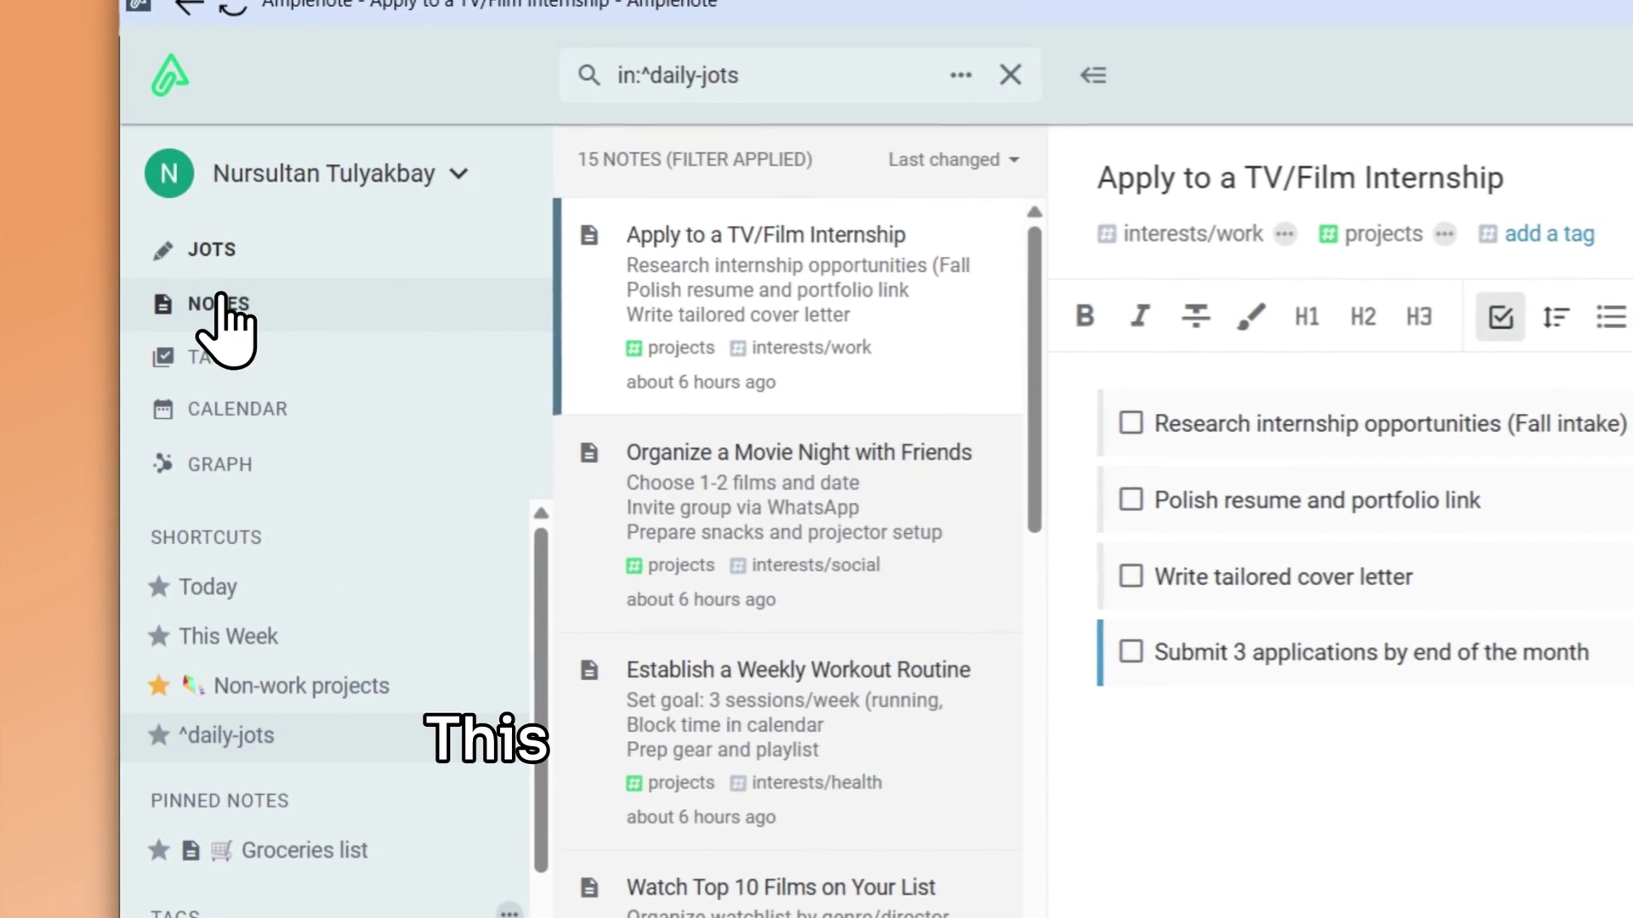
Switch to Jots and back to Notes to confirm the 4 filtered projects notes load.
left_click(217, 245)
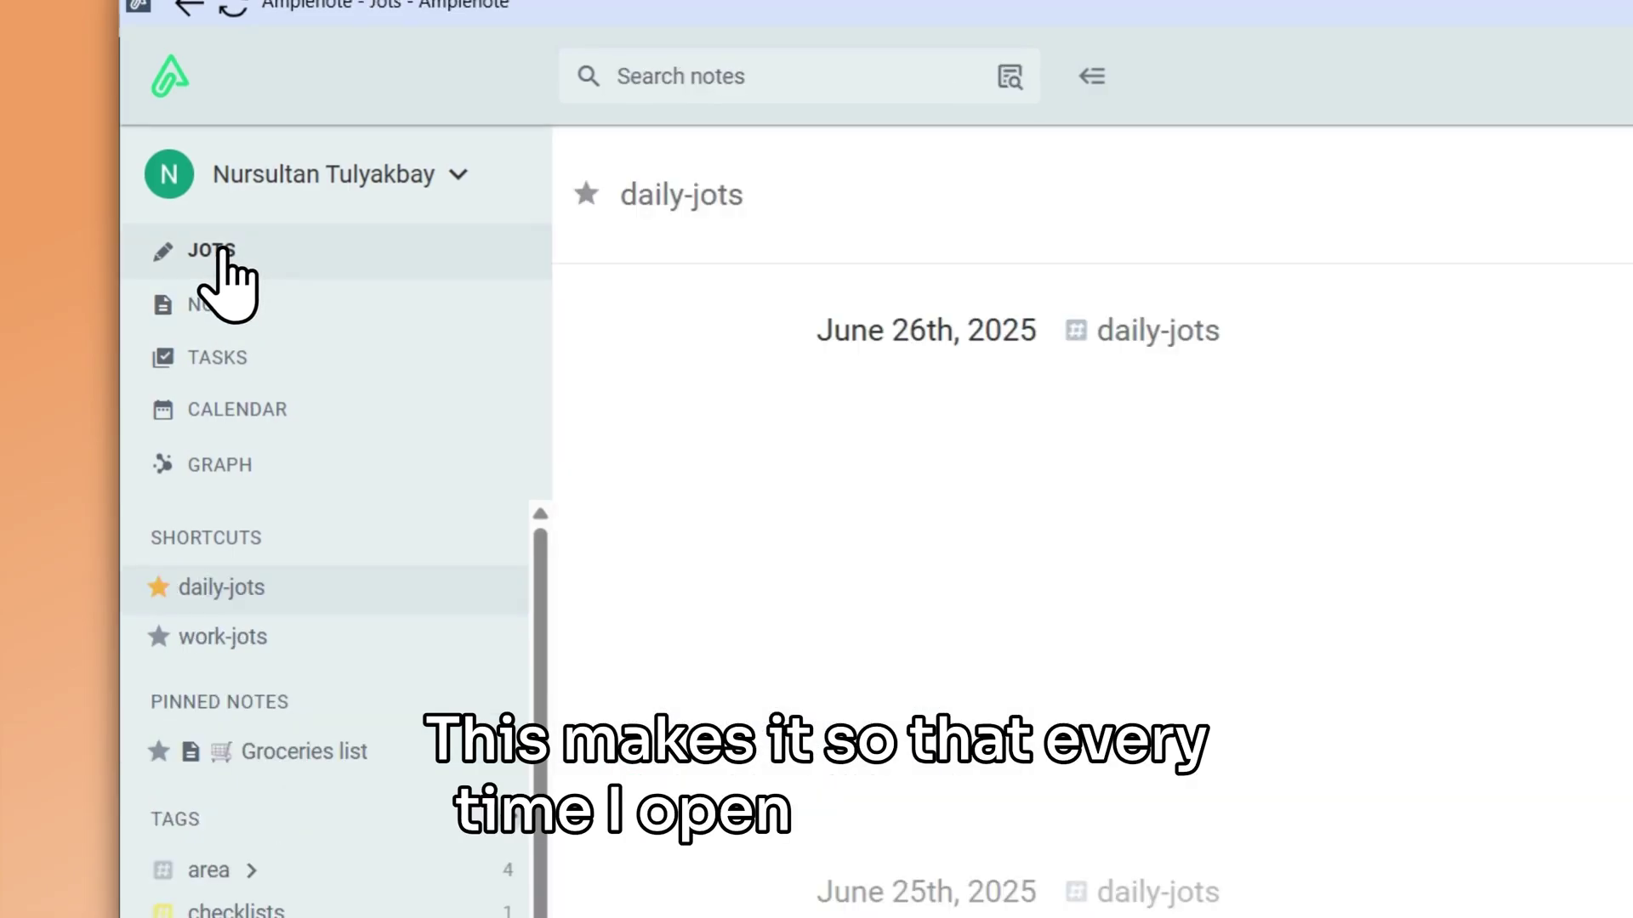
left_click(223, 304)
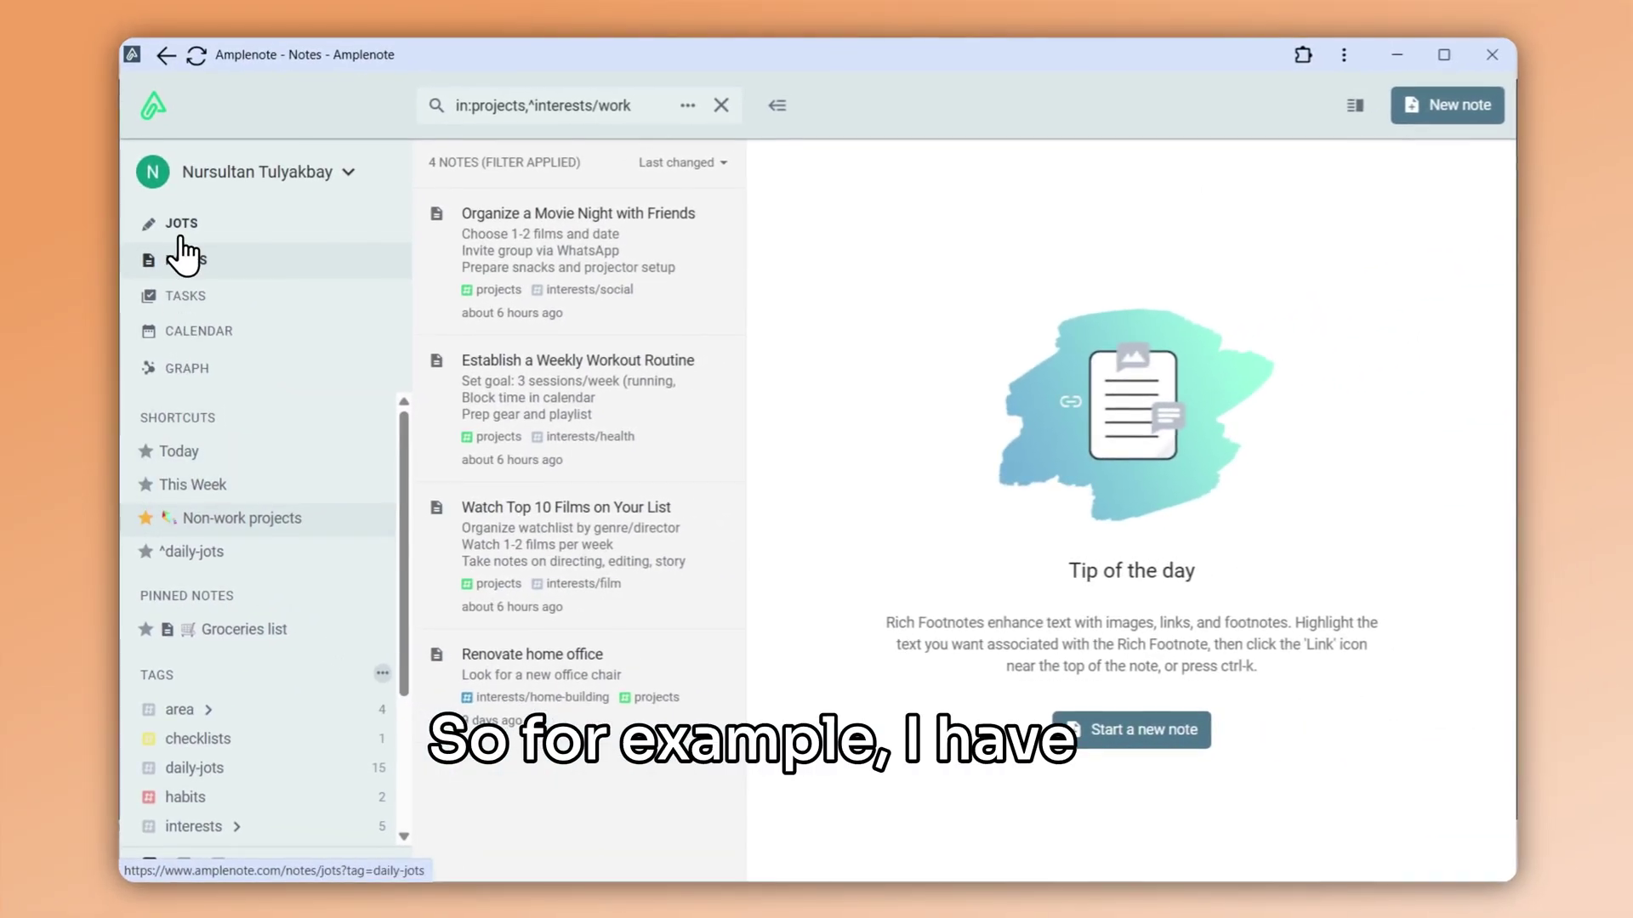
Visit Jots, then Tasks, to see Tasks' own shortcuts like Past deadline and Inbox.
left_click(182, 228)
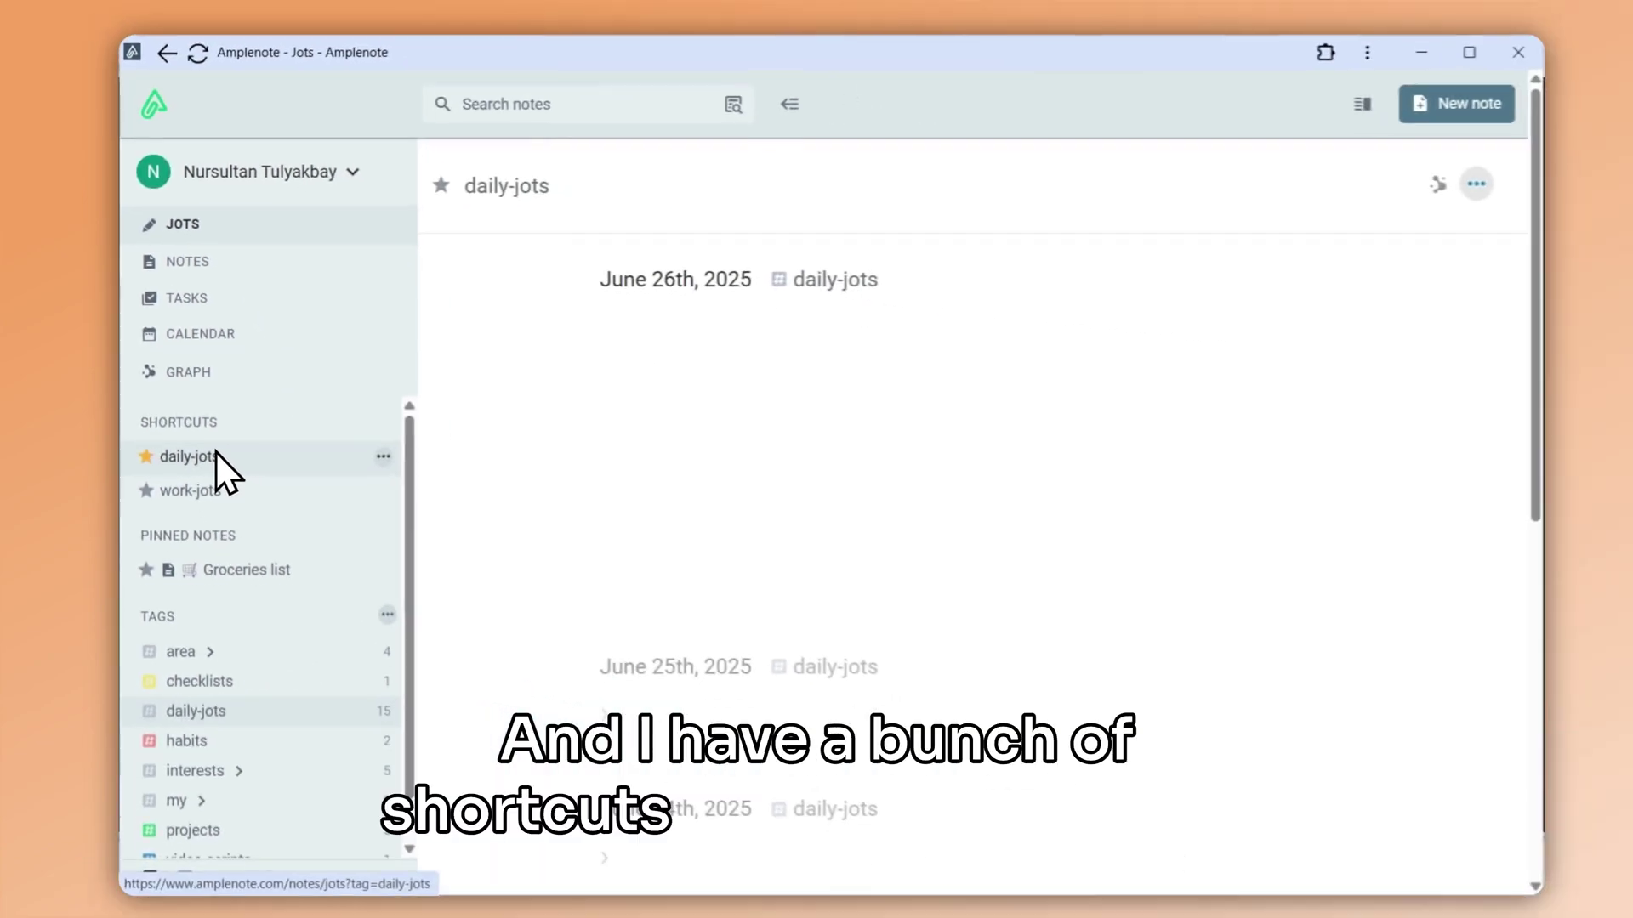
left_click(184, 297)
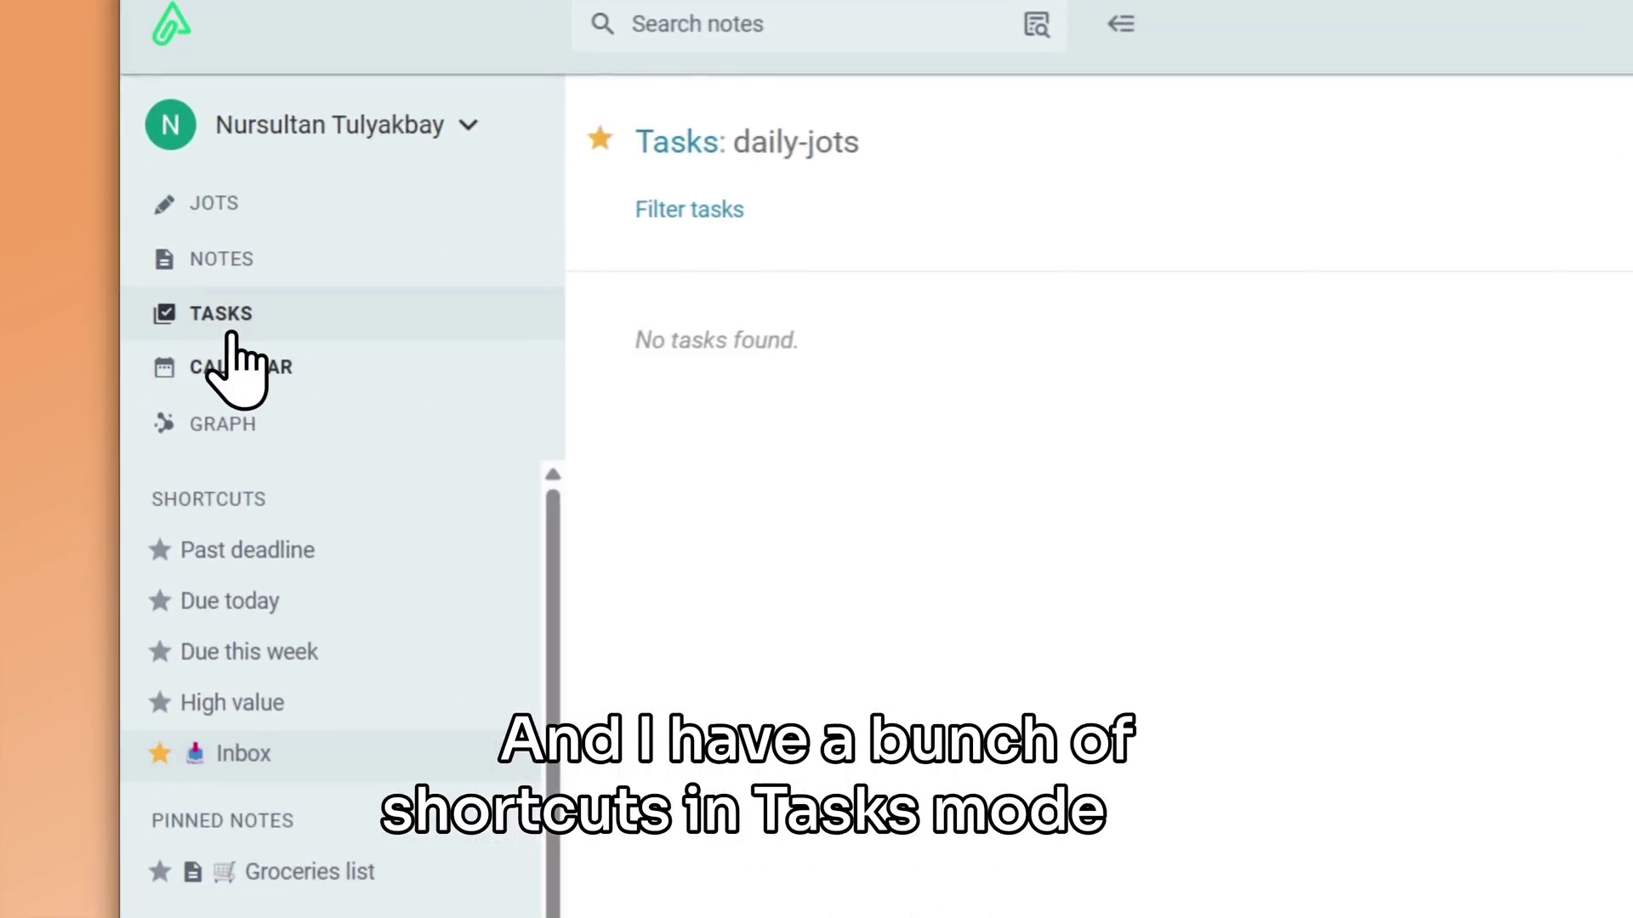